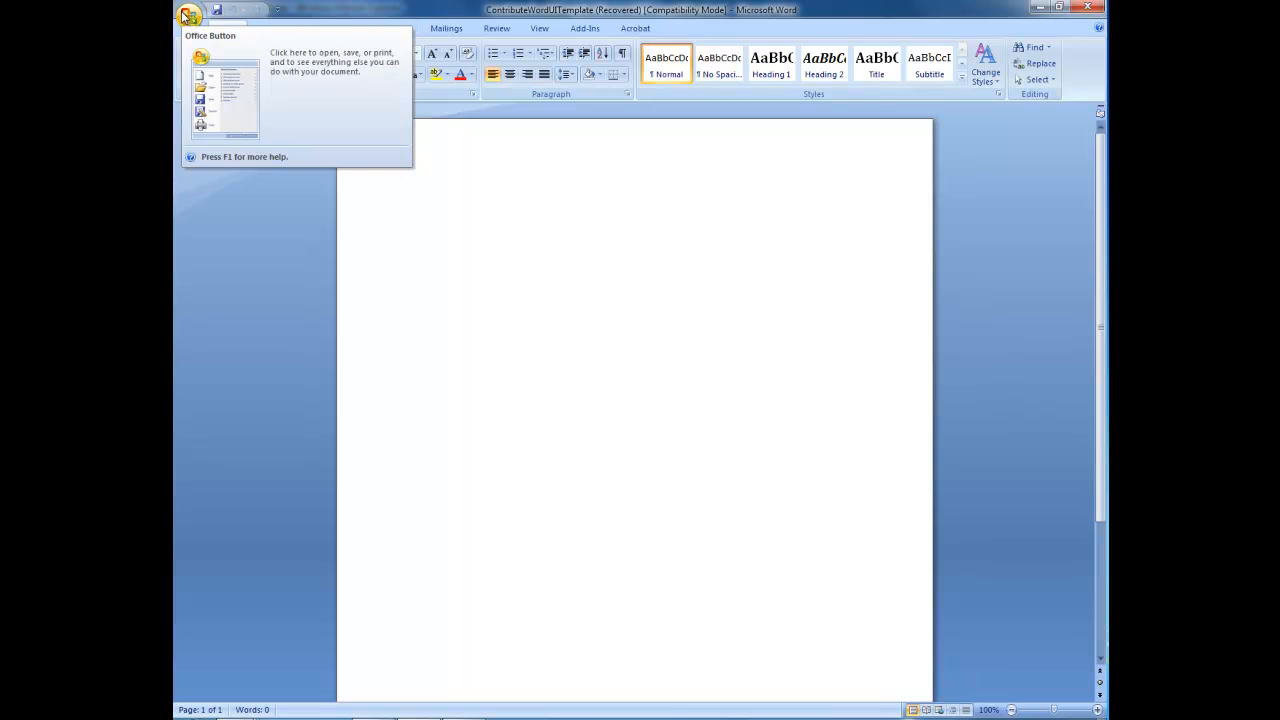
Start saving a copy as a Word Document, with the MS Word folder on the Desktop as the location
{"action": "left_click", "coordinate": [188, 15]}
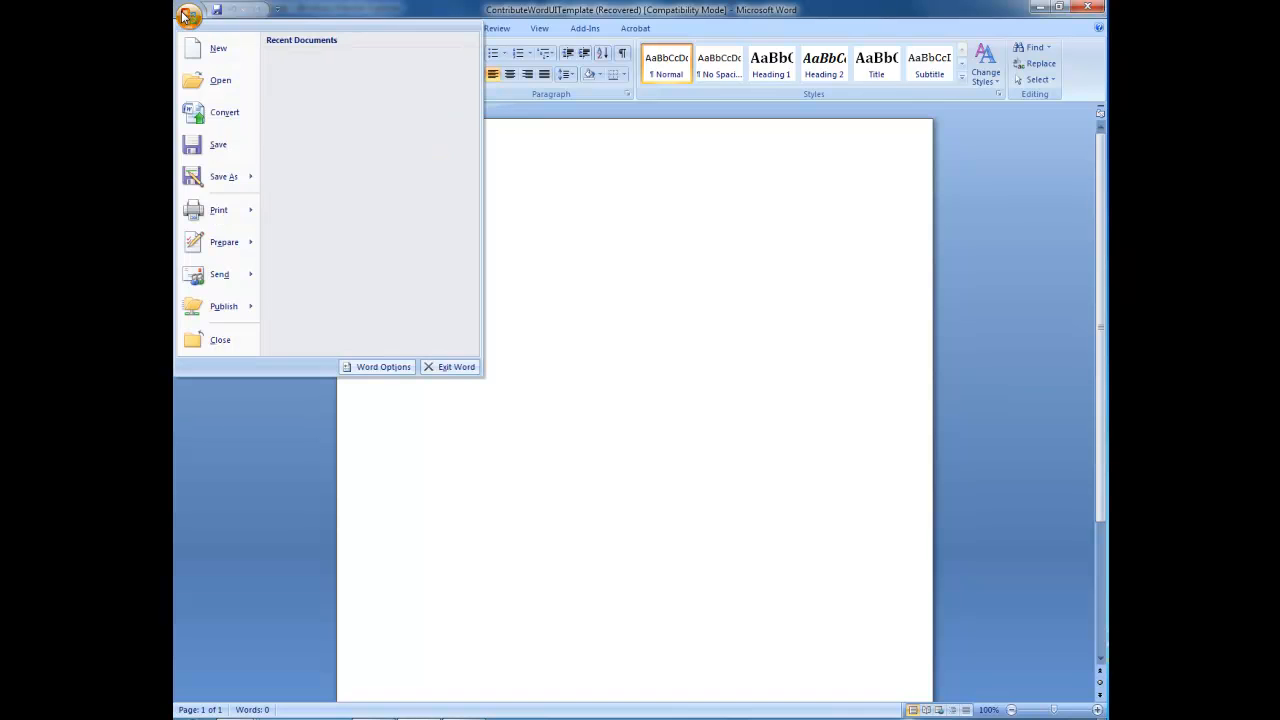
{"action": "mouse_move", "coordinate": [240, 176]}
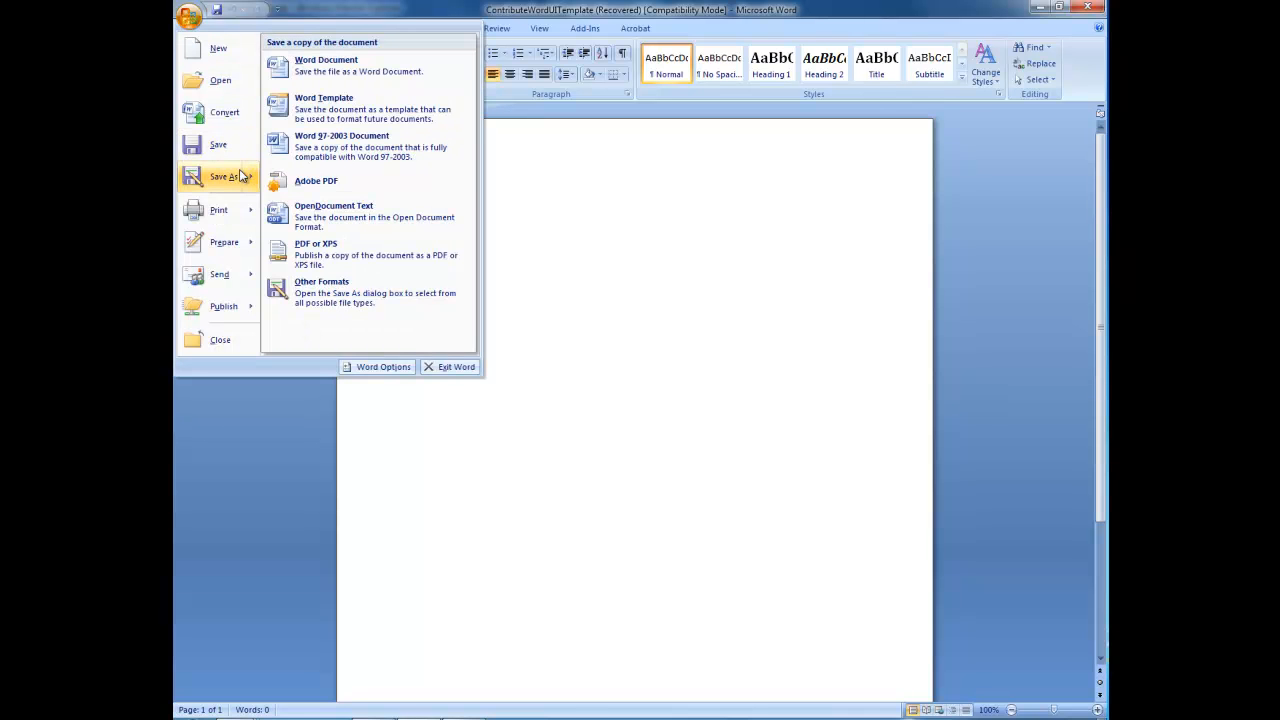
{"action": "left_click", "coordinate": [366, 80]}
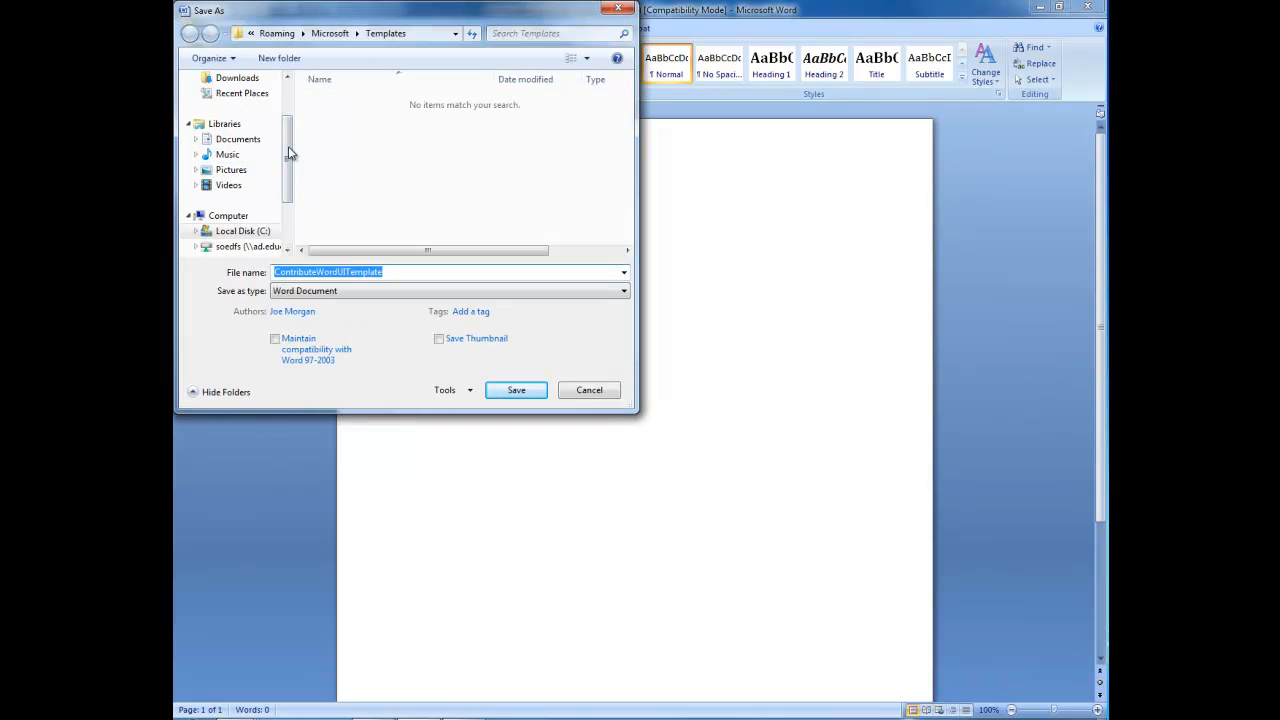
{"action": "scroll", "coordinate": [288, 152], "scroll_direction": "up", "scroll_amount": 2}
{"action": "left_click", "coordinate": [246, 130]}
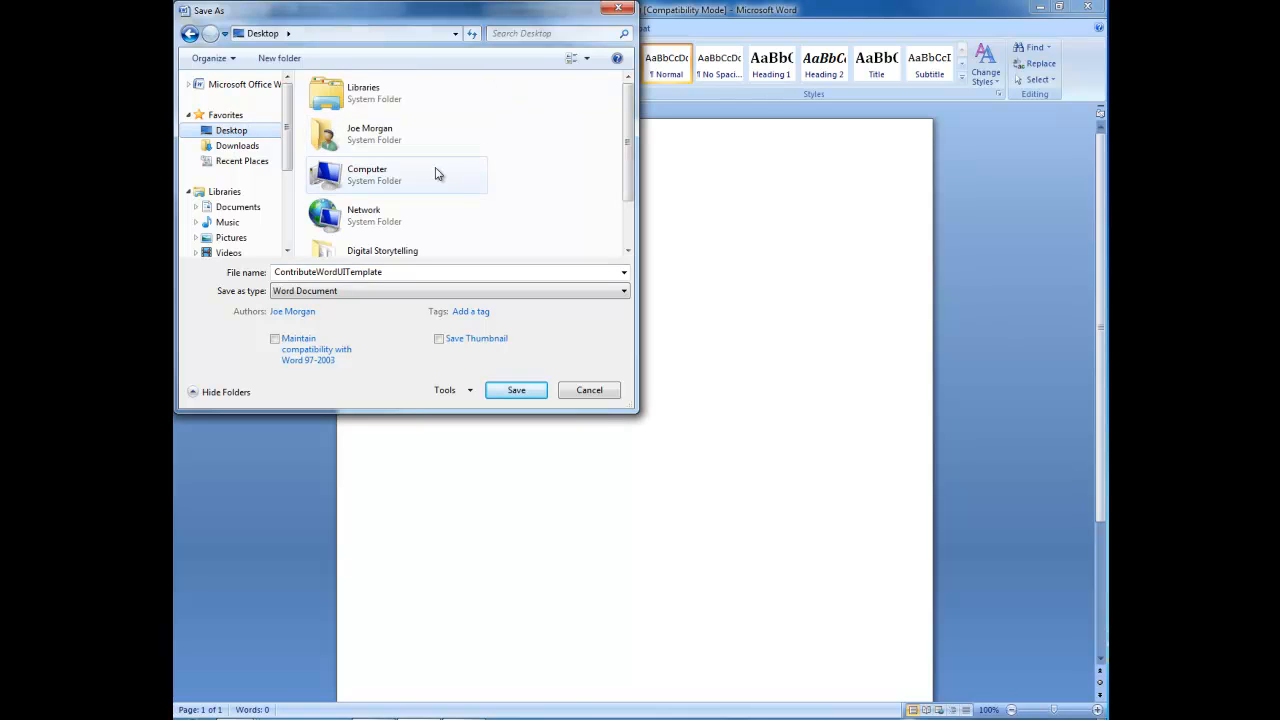
{"action": "scroll", "coordinate": [434, 171], "scroll_direction": "down", "scroll_amount": 3}
{"action": "scroll", "coordinate": [400, 220], "scroll_direction": "down", "scroll_amount": 2}
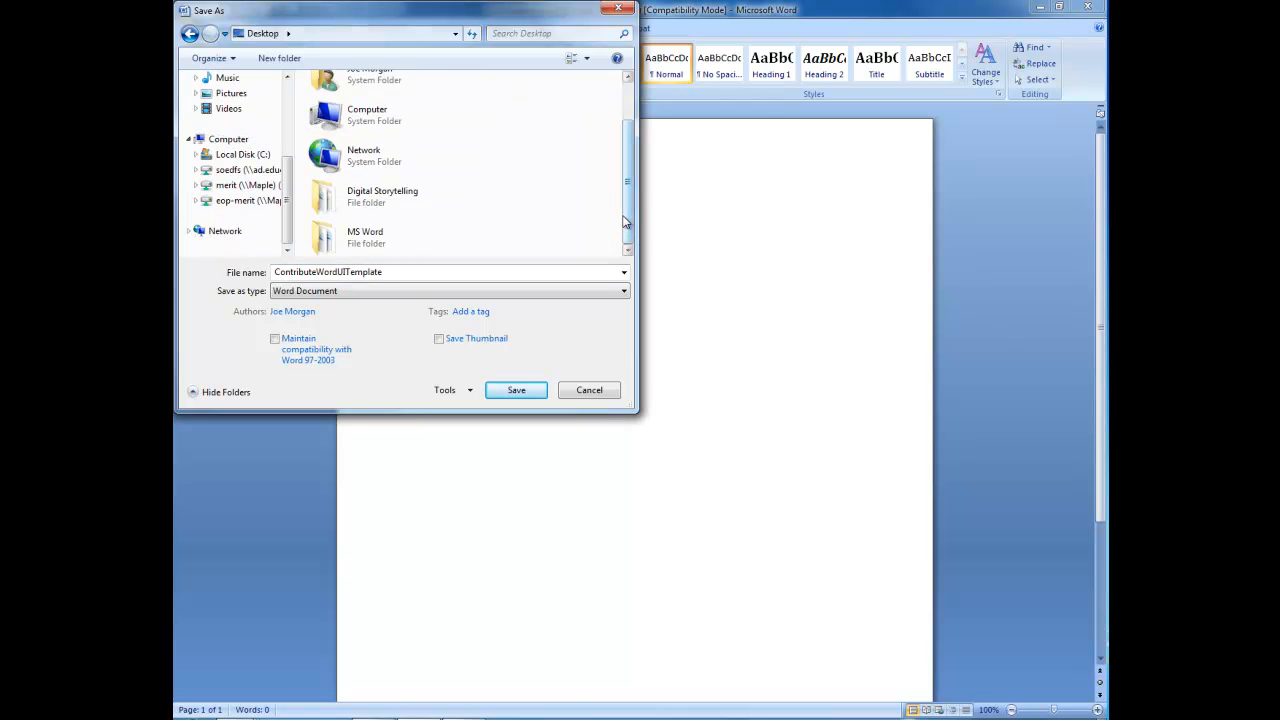
{"action": "double_click", "coordinate": [389, 242]}
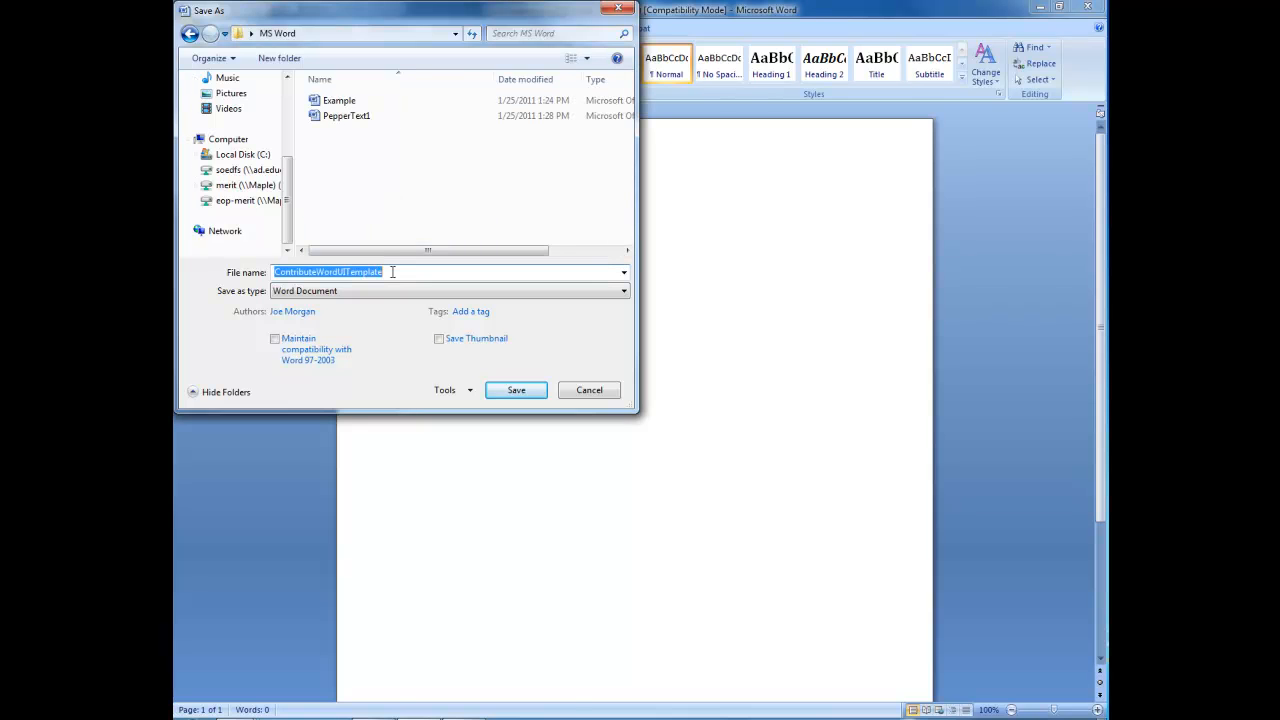
Name the file WordProject and save it, accepting the conversion to the new file format
{"action": "type", "text": "WordPro"}
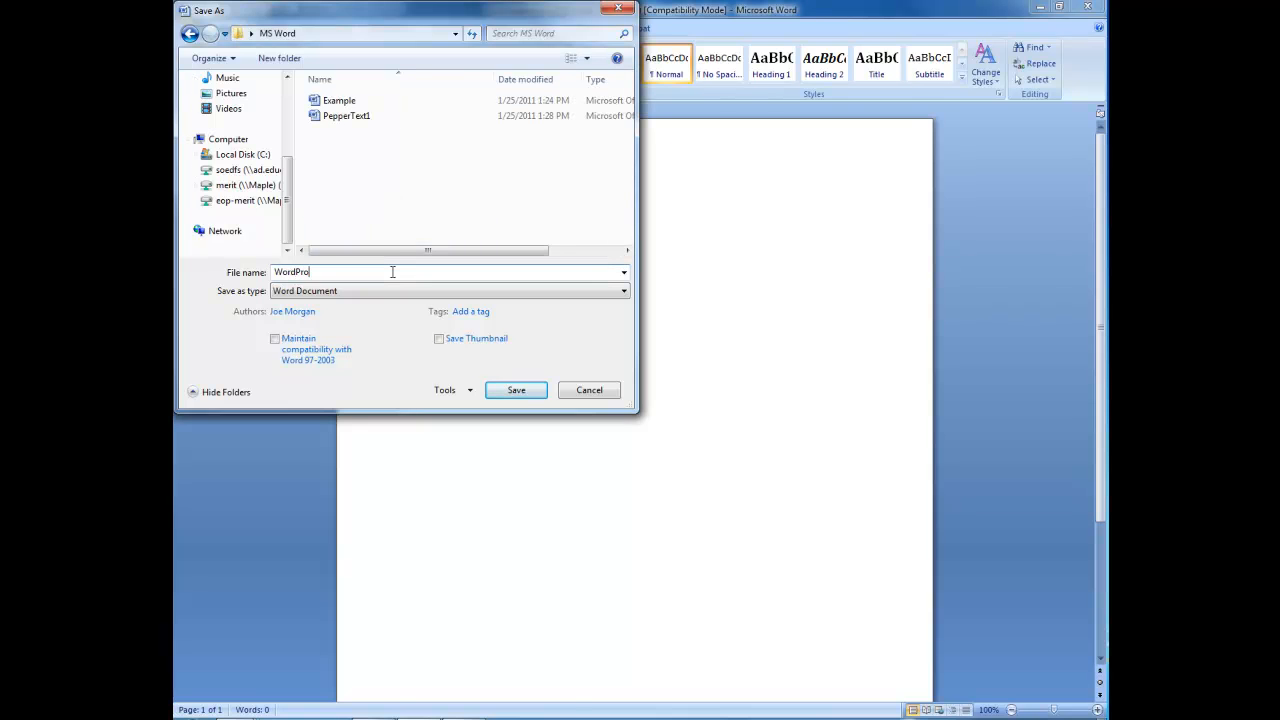
{"action": "type", "text": "ject"}
{"action": "key", "text": "Return"}
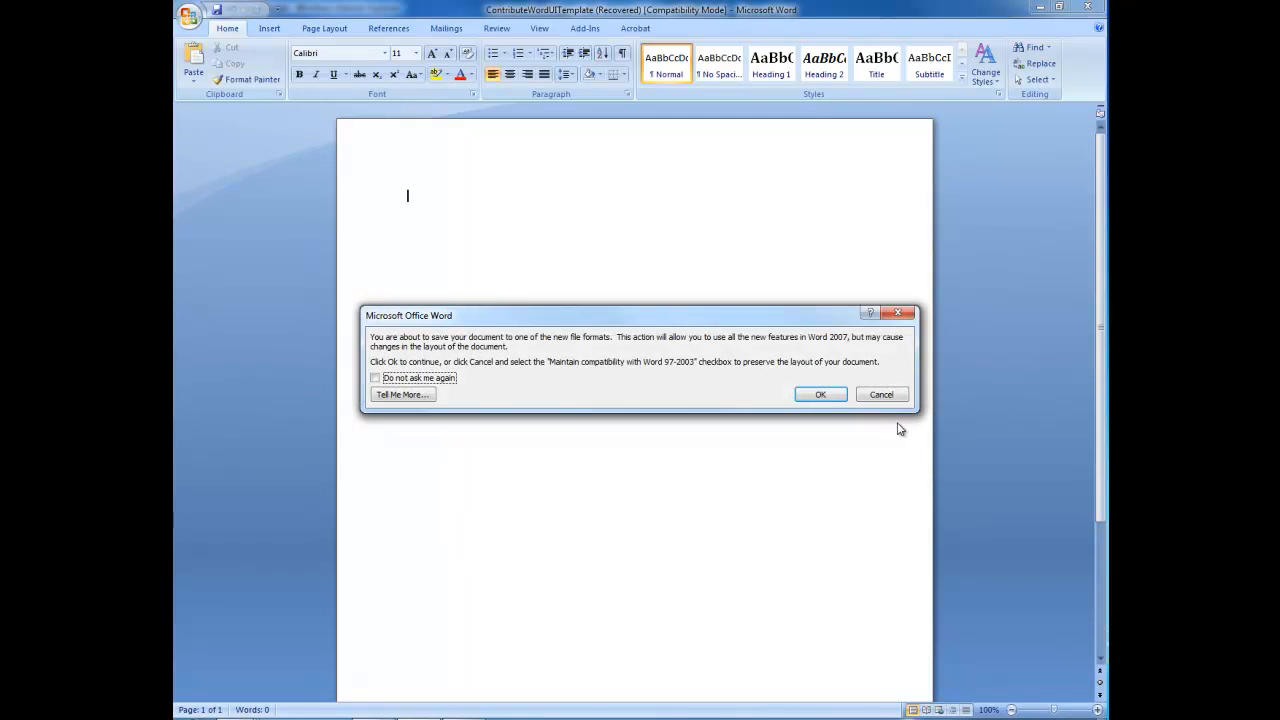
{"action": "left_click", "coordinate": [820, 394]}
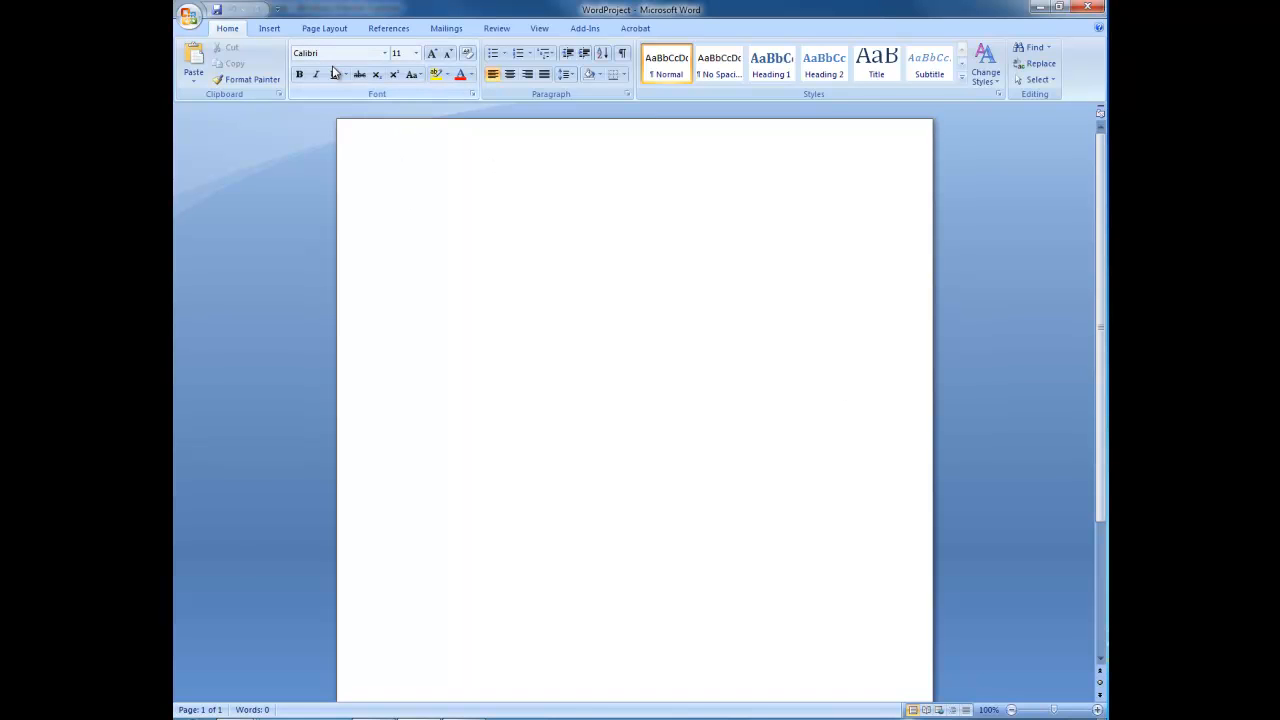
Look through the ribbon's command groups for inserting, page layout, references, mailings, review, view, add-ins and Acrobat
{"action": "left_click", "coordinate": [266, 31]}
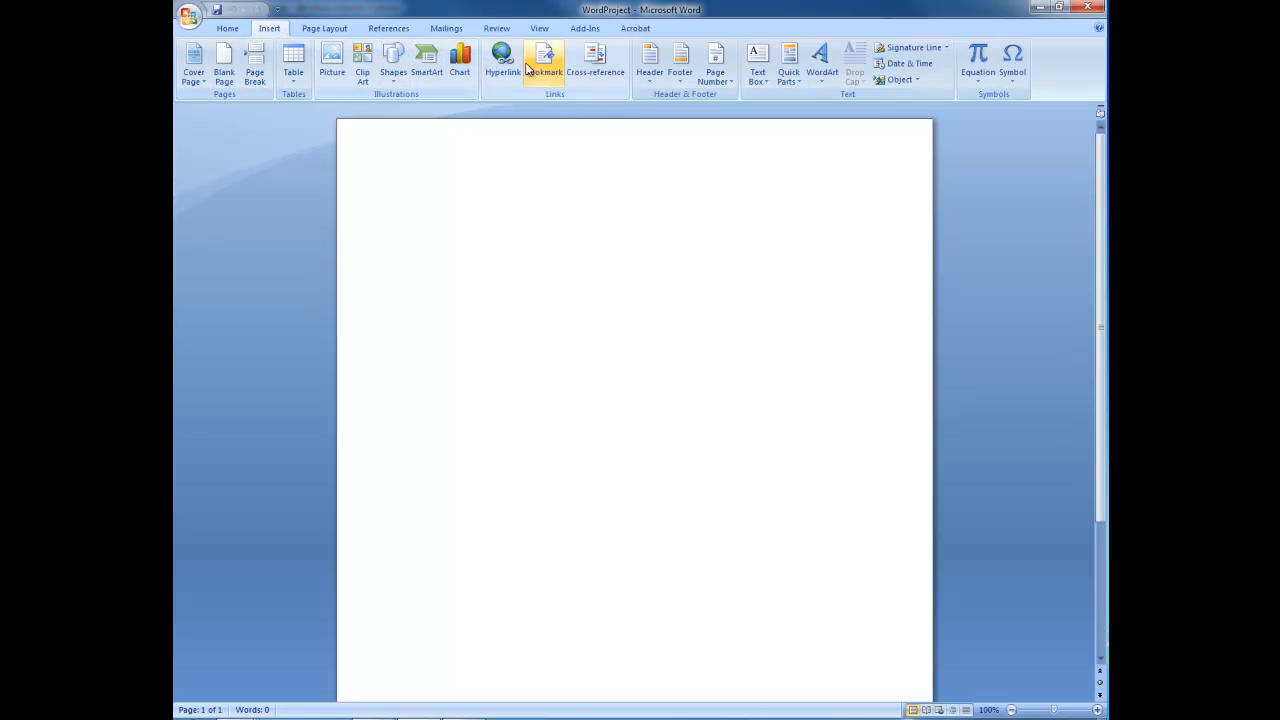
{"action": "left_click", "coordinate": [320, 33]}
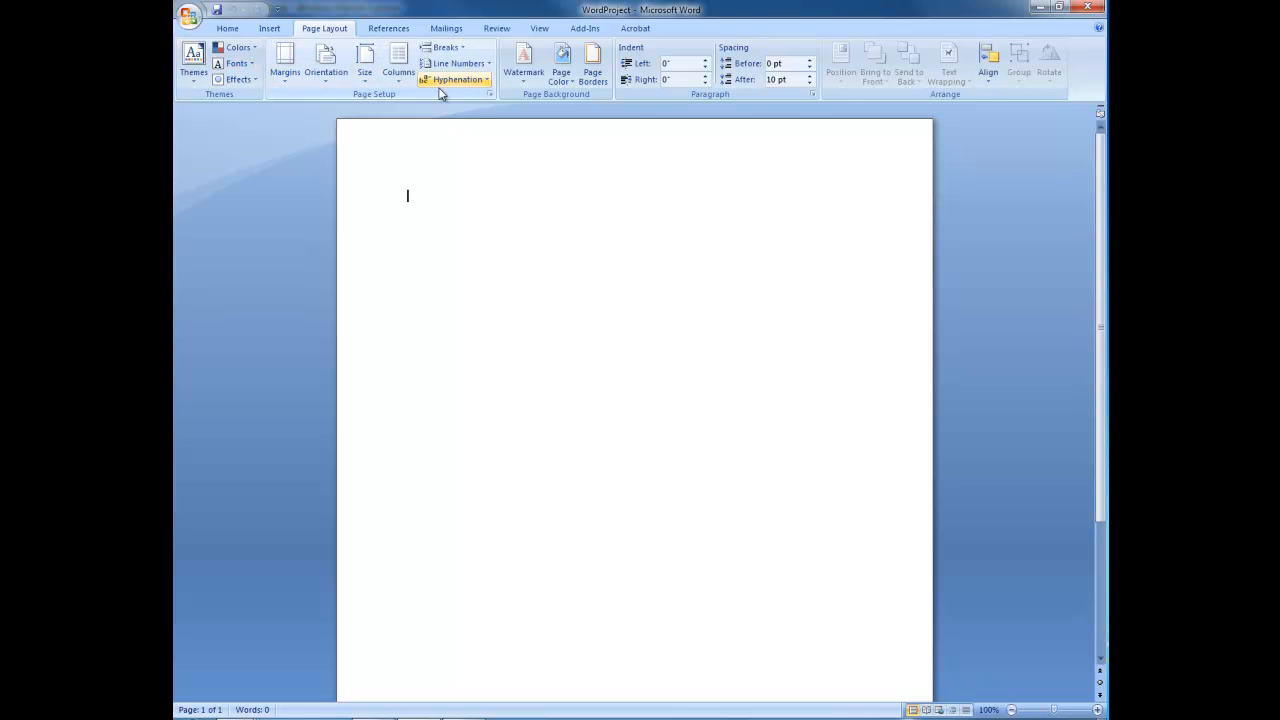
{"action": "left_click", "coordinate": [410, 31]}
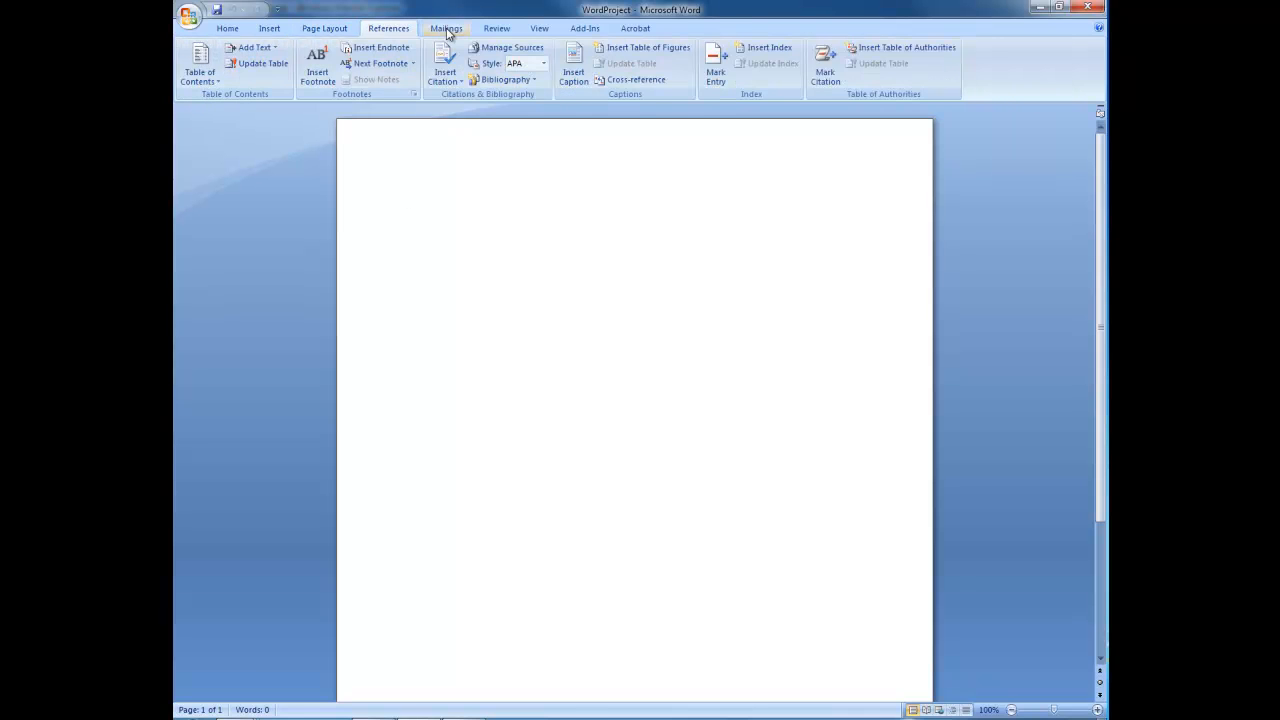
{"action": "left_click", "coordinate": [343, 30]}
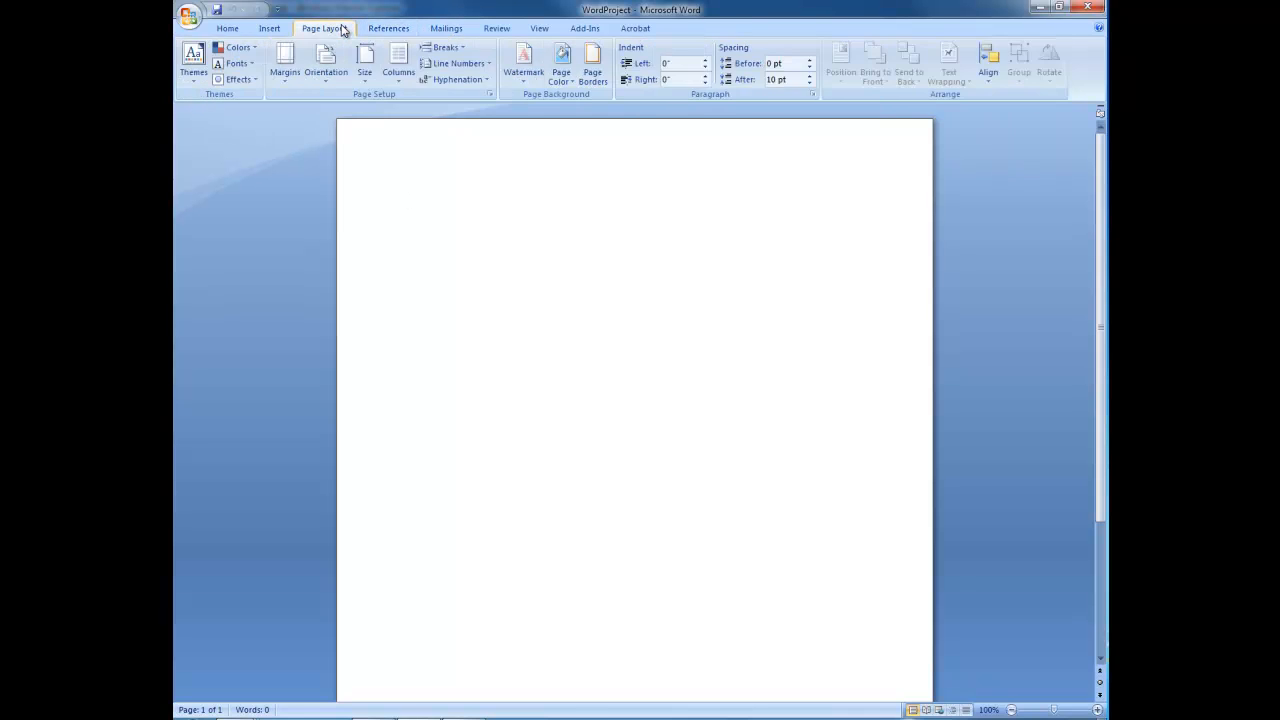
{"action": "left_click", "coordinate": [376, 70]}
{"action": "left_click", "coordinate": [377, 70]}
{"action": "left_click", "coordinate": [408, 75]}
{"action": "left_click", "coordinate": [407, 68]}
{"action": "left_click", "coordinate": [400, 30]}
{"action": "left_click", "coordinate": [440, 30]}
{"action": "left_click", "coordinate": [505, 30]}
{"action": "left_click", "coordinate": [550, 30]}
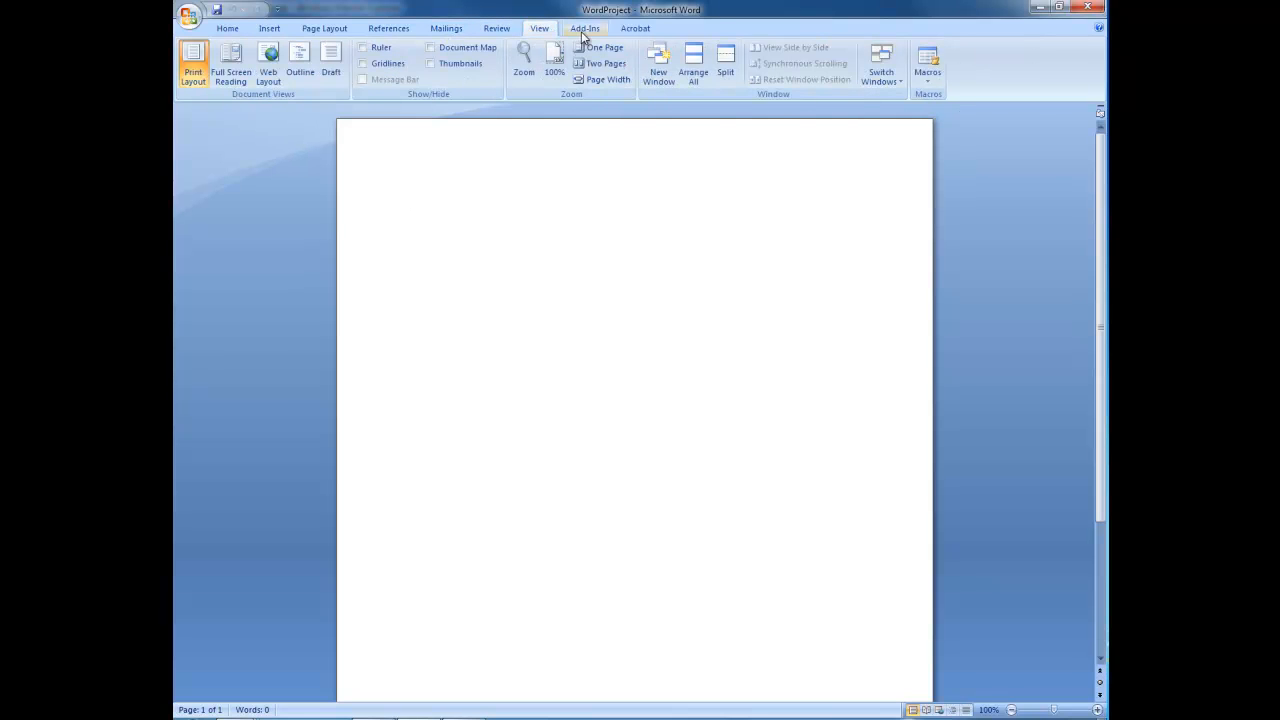
{"action": "left_click", "coordinate": [584, 32]}
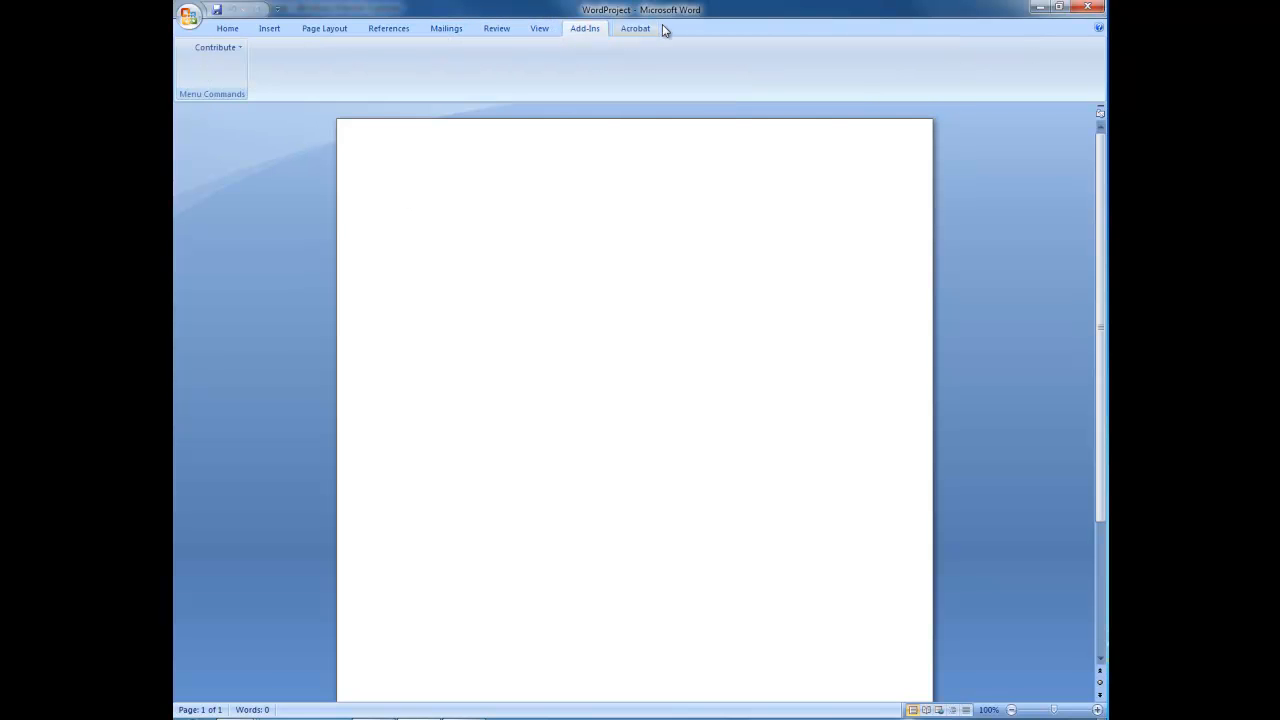
{"action": "left_click", "coordinate": [655, 30]}
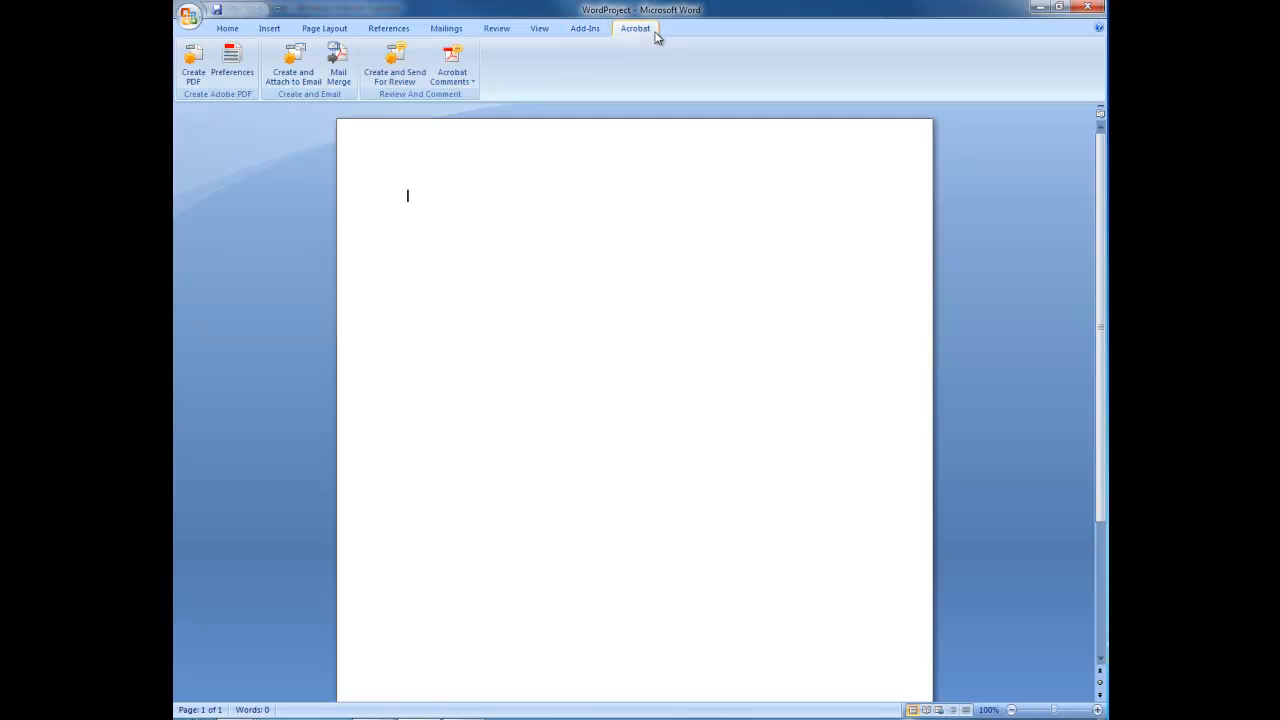
{"action": "left_click", "coordinate": [228, 29]}
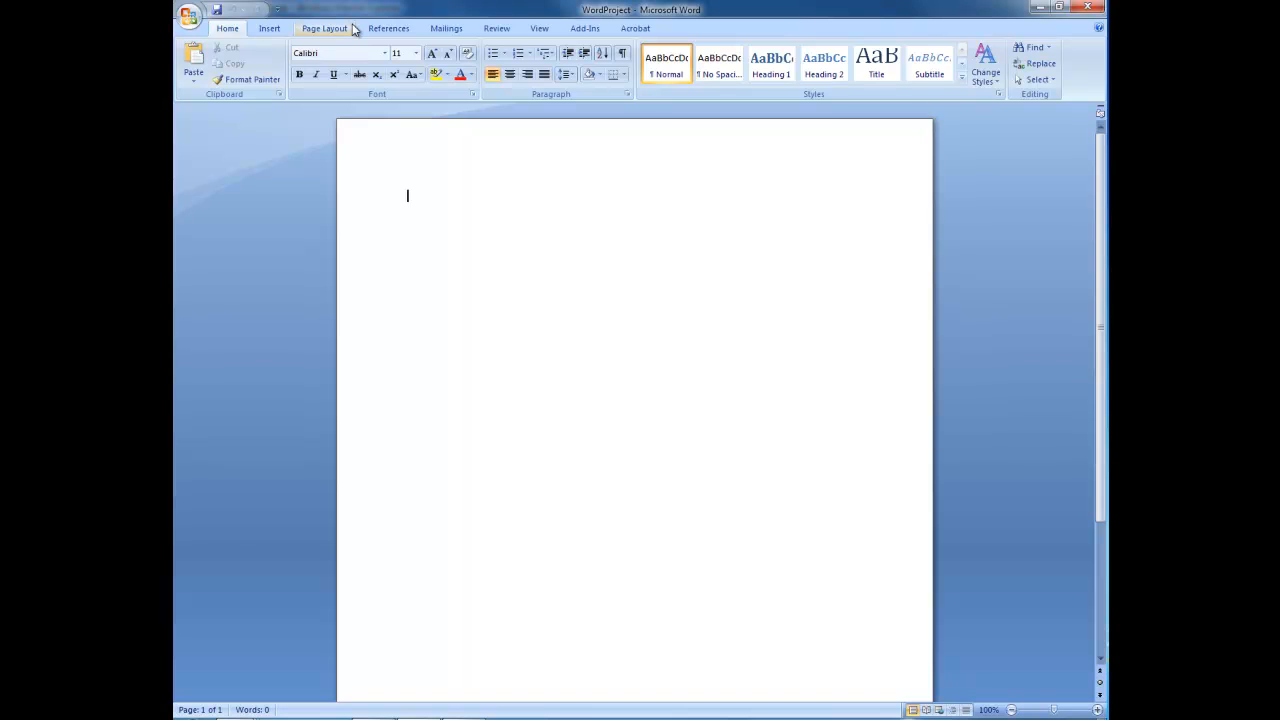
Set custom top, bottom, left and right page margins of .17 inch, and have margins outside the printable area fixed
{"action": "left_click", "coordinate": [350, 28]}
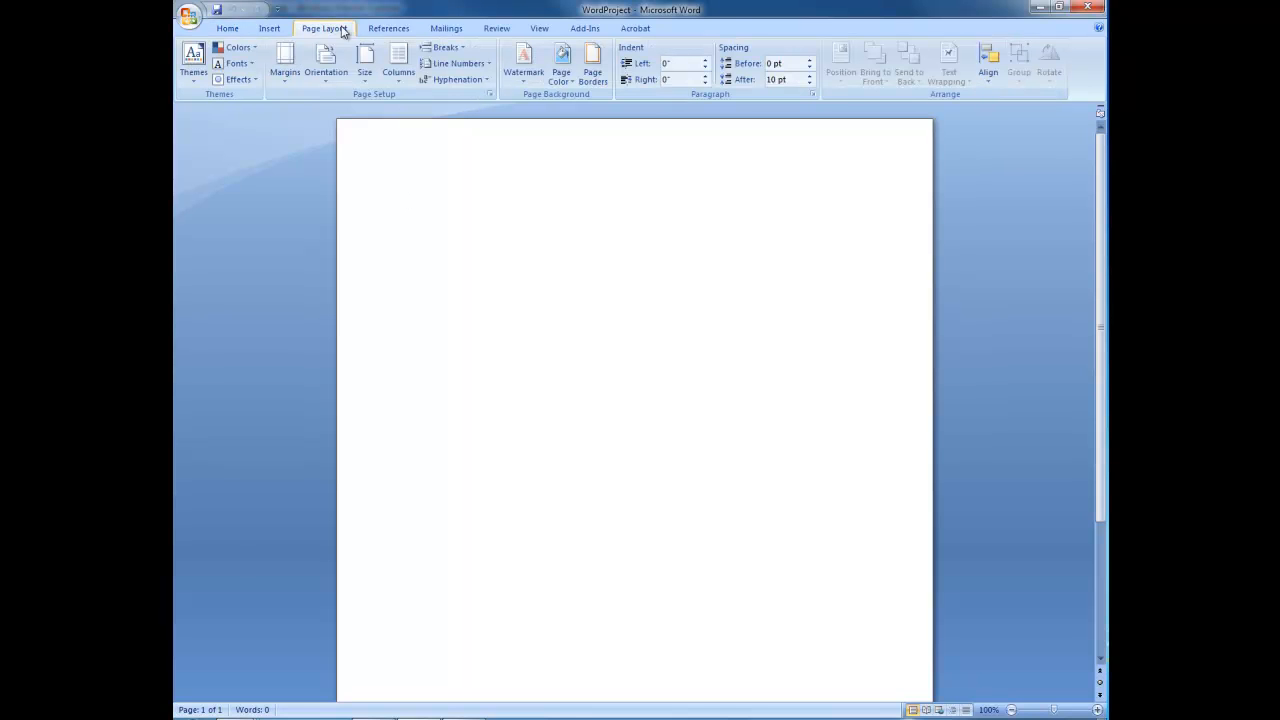
{"action": "left_click", "coordinate": [287, 60]}
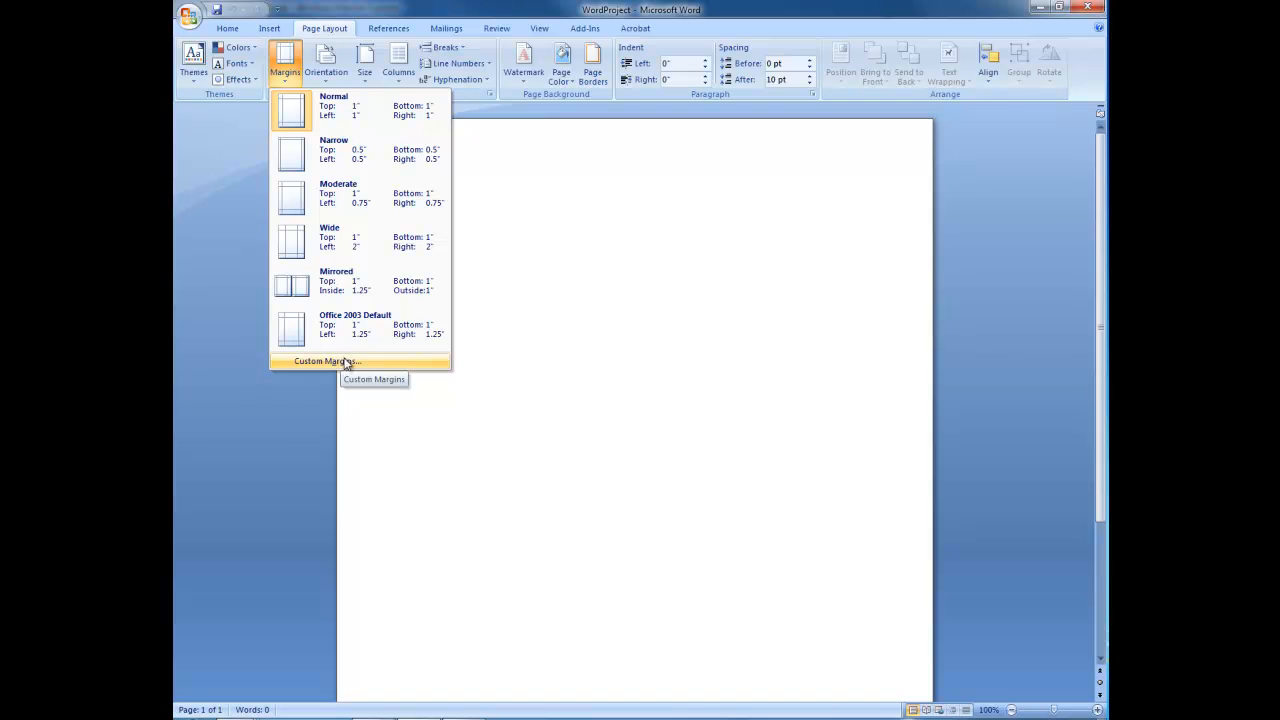
{"action": "left_click", "coordinate": [386, 363]}
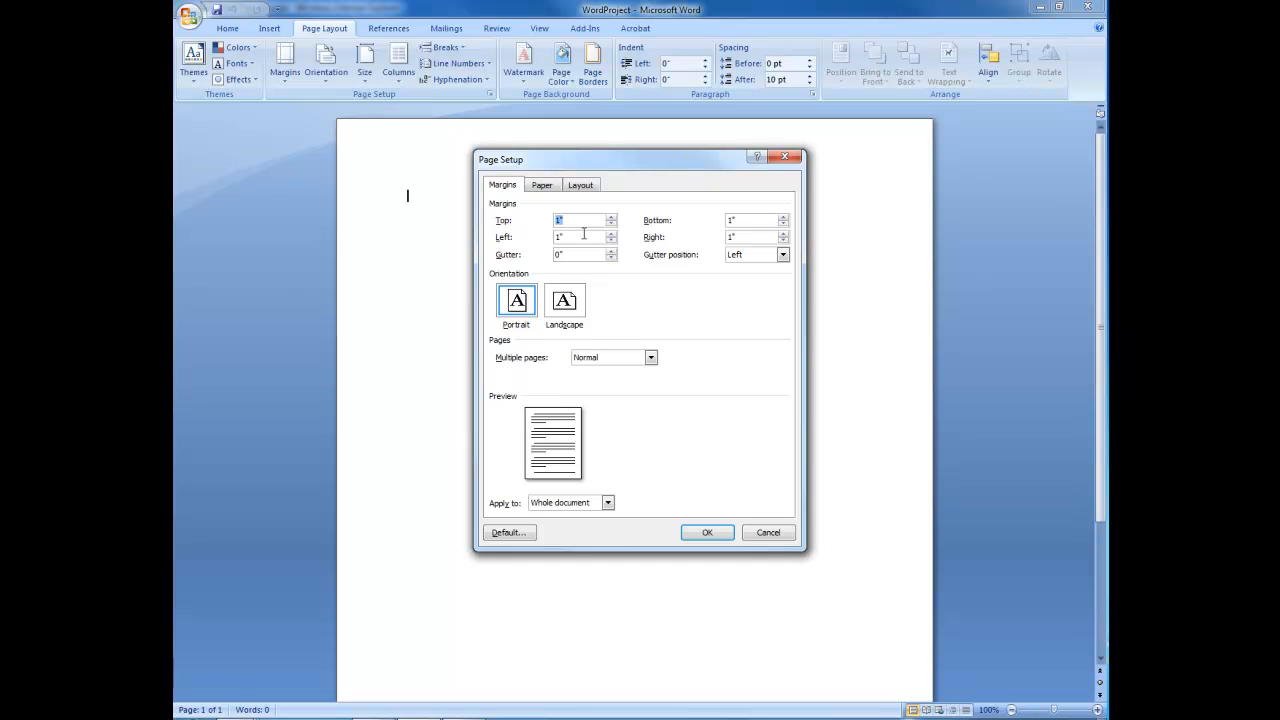
{"action": "type", "text": ".17"}
{"action": "key", "text": "Tab"}
{"action": "type", "text": ".17"}
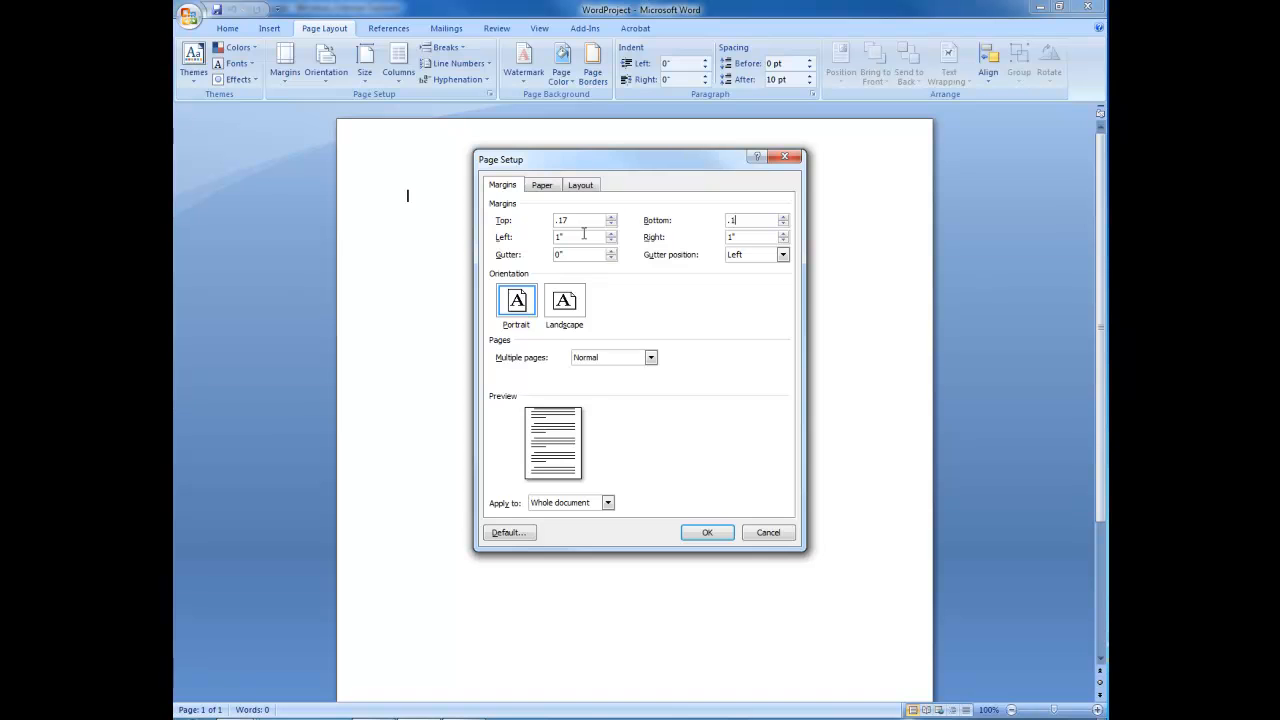
{"action": "key", "text": "Tab"}
{"action": "type", "text": ".17"}
{"action": "key", "text": "Tab"}
{"action": "type", "text": "."}
{"action": "left_click", "coordinate": [727, 538]}
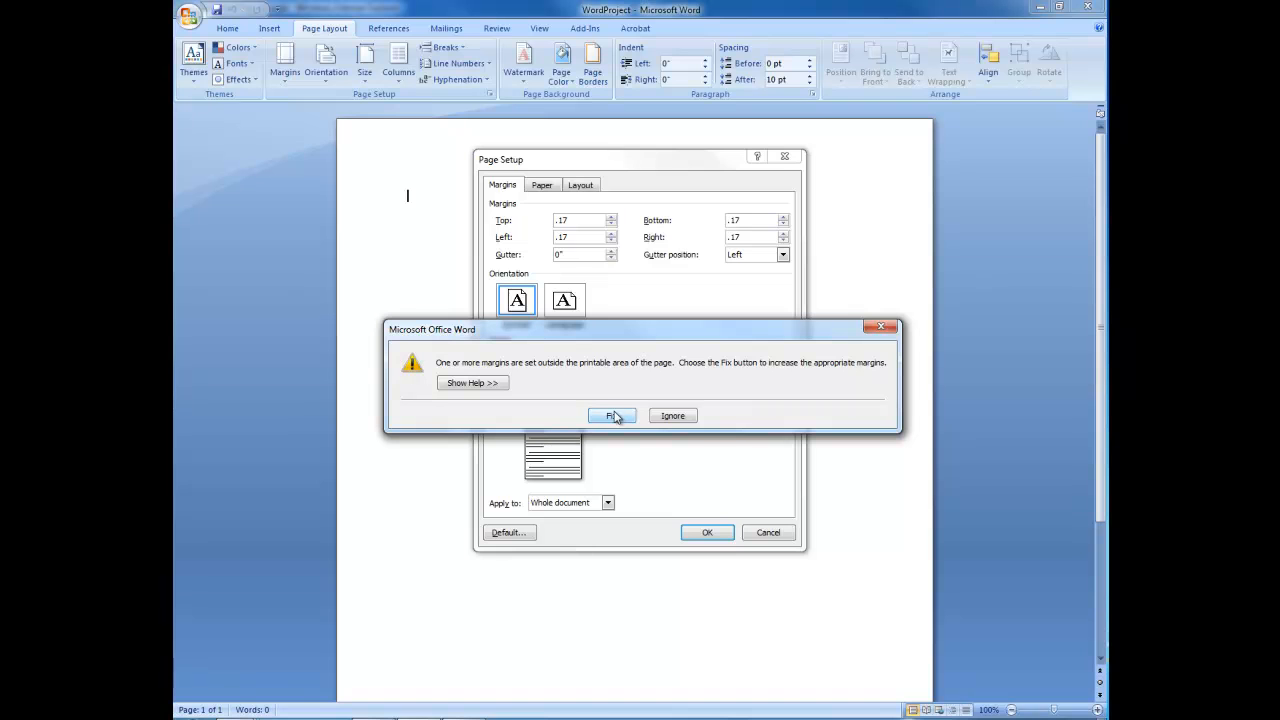
{"action": "left_click", "coordinate": [612, 416]}
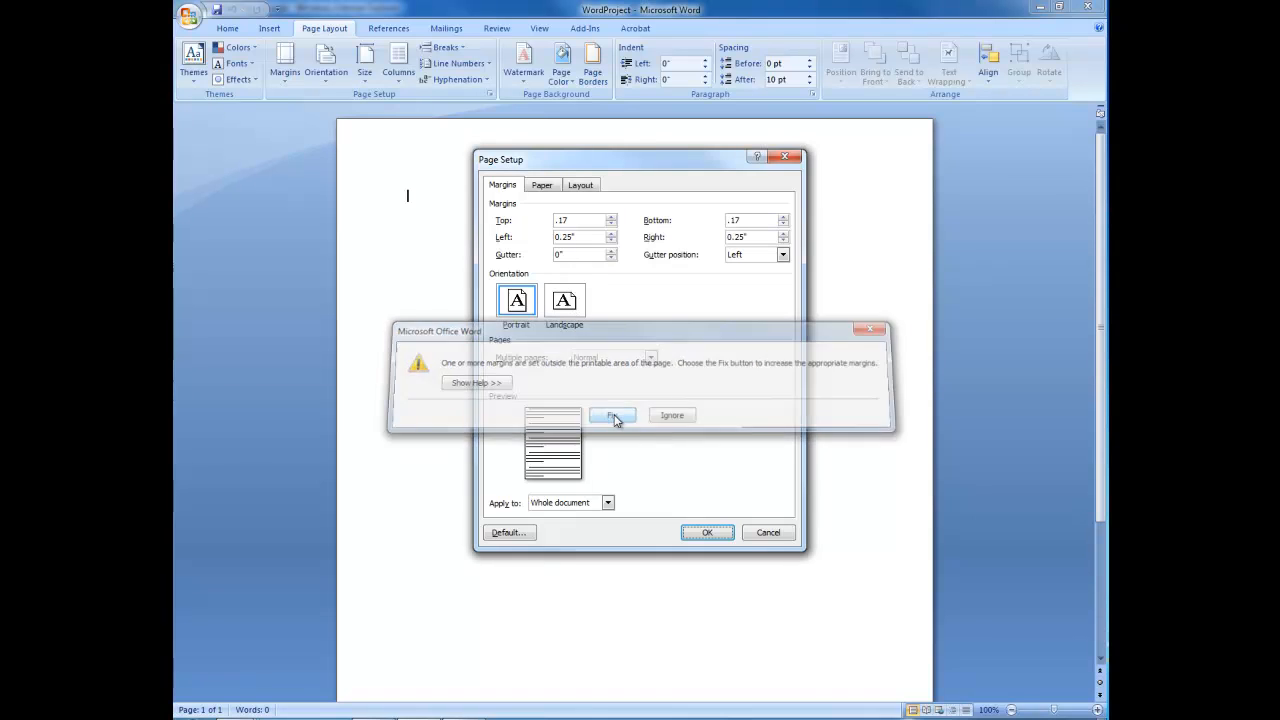
Set the right and left margins to .17 inch again and apply them, ignoring the printable-area warning
{"action": "left_click", "coordinate": [765, 236]}
{"action": "double_click", "coordinate": [765, 236]}
{"action": "type", "text": ".17"}
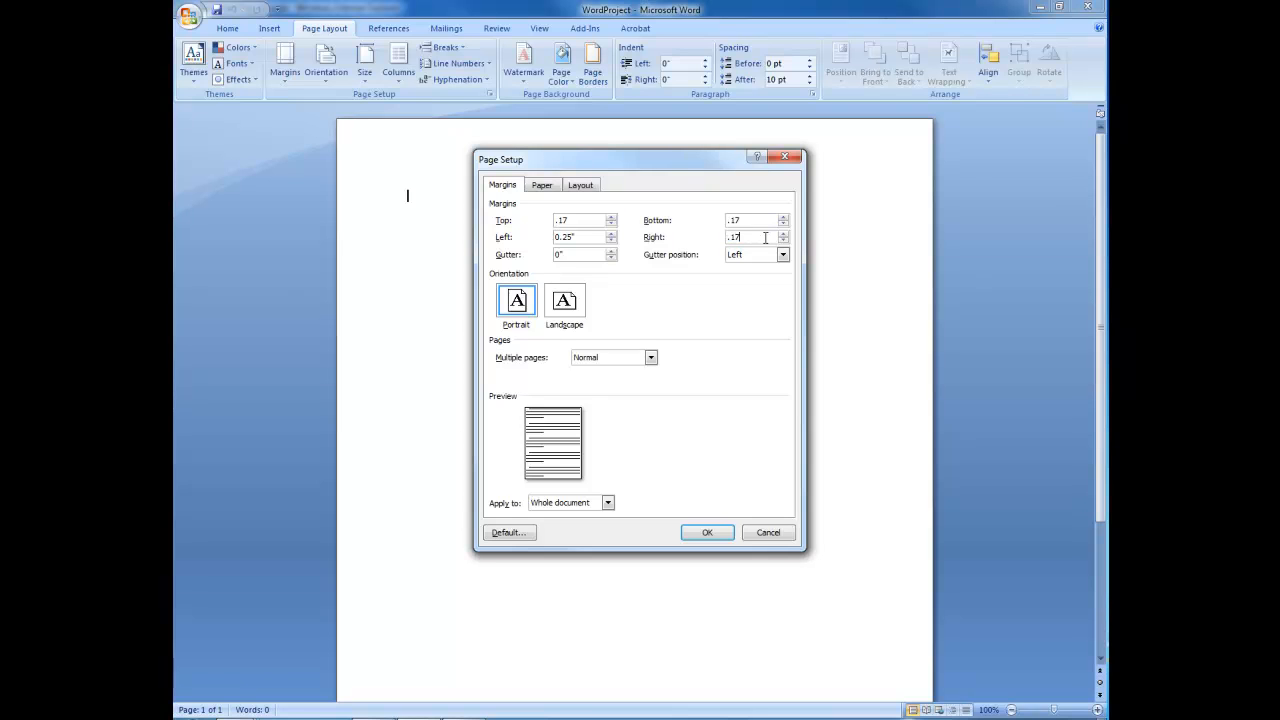
{"action": "double_click", "coordinate": [604, 236]}
{"action": "type", "text": ".17"}
{"action": "left_click", "coordinate": [716, 531]}
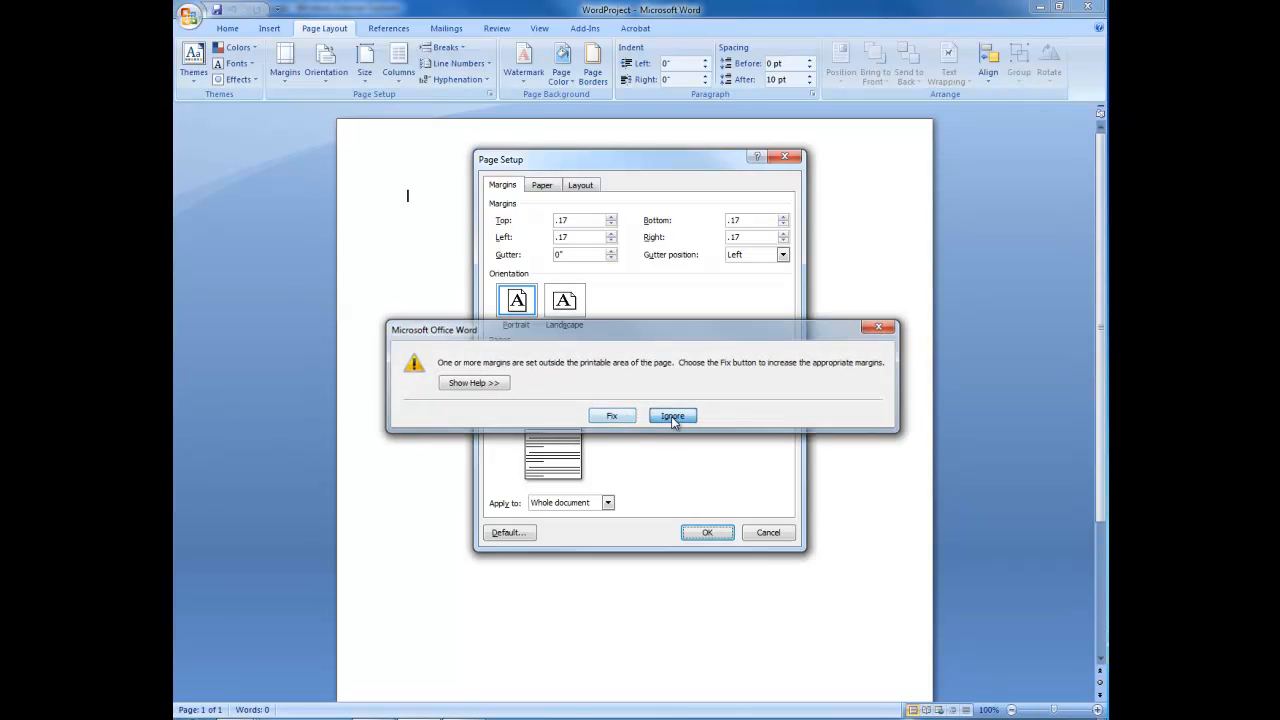
{"action": "left_click", "coordinate": [672, 415]}
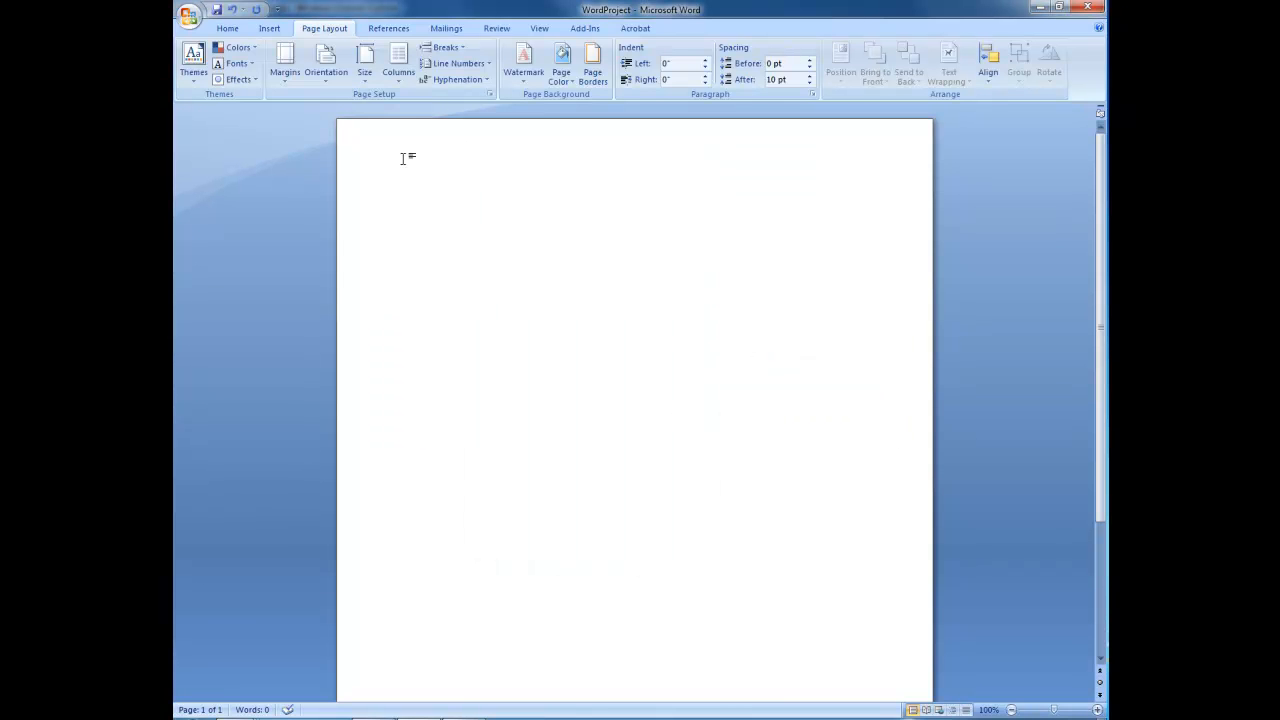
Try the page in landscape orientation and return it to portrait
{"action": "left_click", "coordinate": [335, 77]}
{"action": "left_click", "coordinate": [342, 140]}
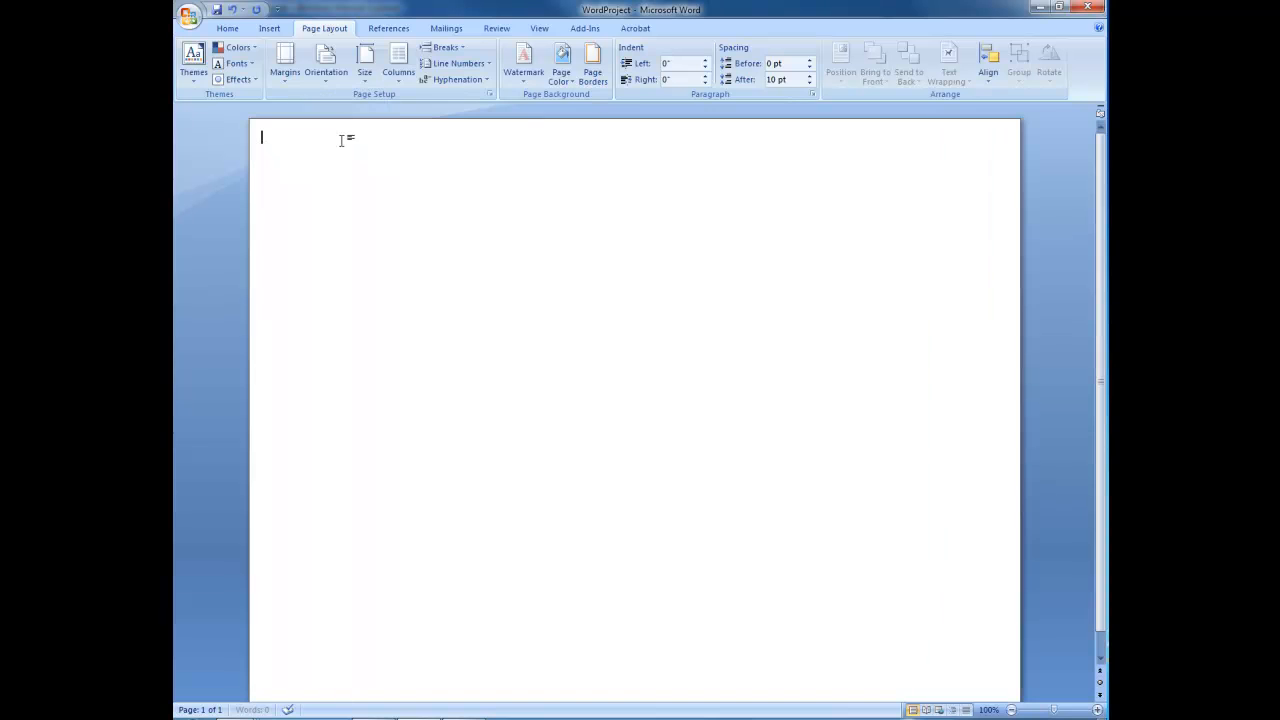
{"action": "left_click", "coordinate": [336, 77]}
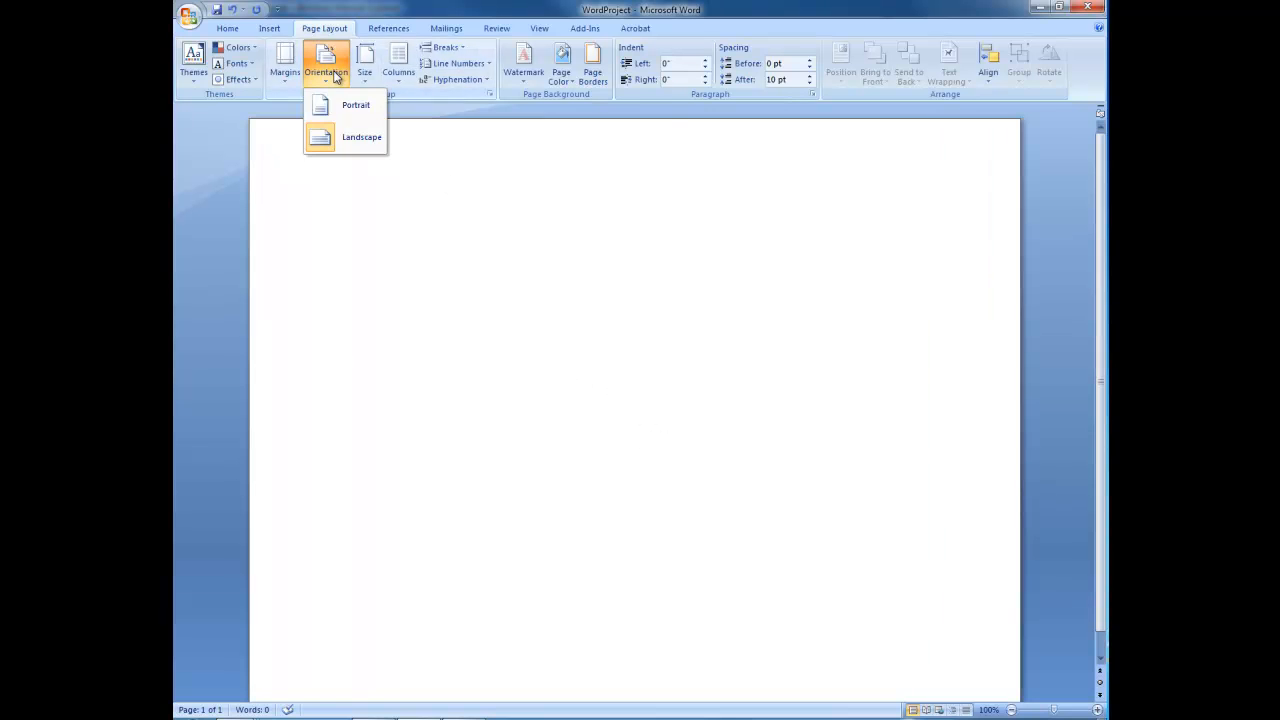
{"action": "left_click", "coordinate": [352, 105]}
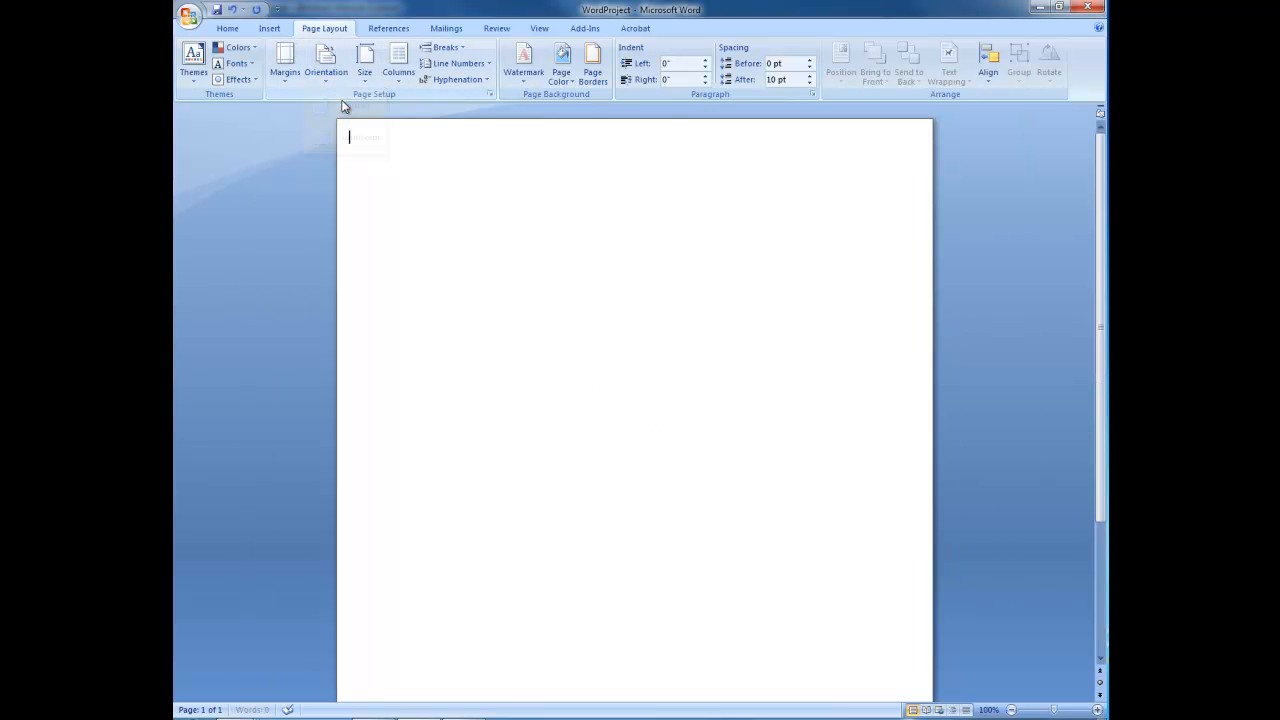
{"action": "left_click", "coordinate": [234, 34]}
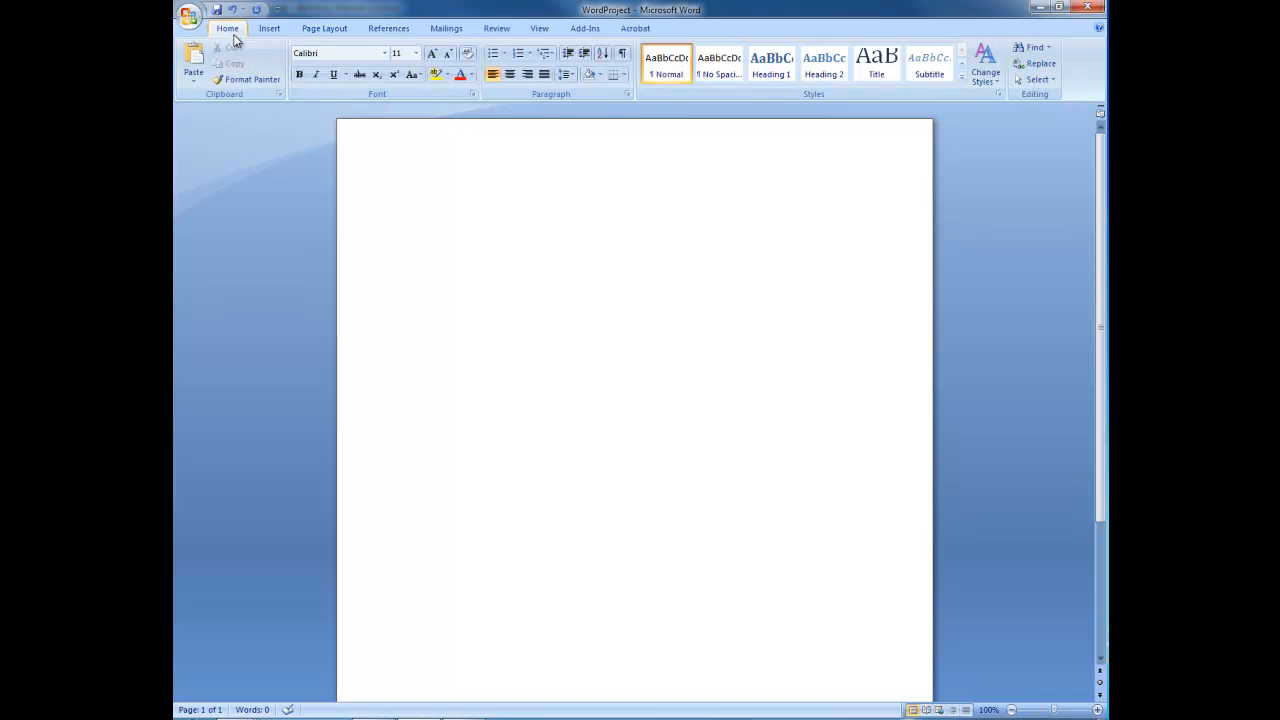
{"action": "left_click", "coordinate": [269, 29]}
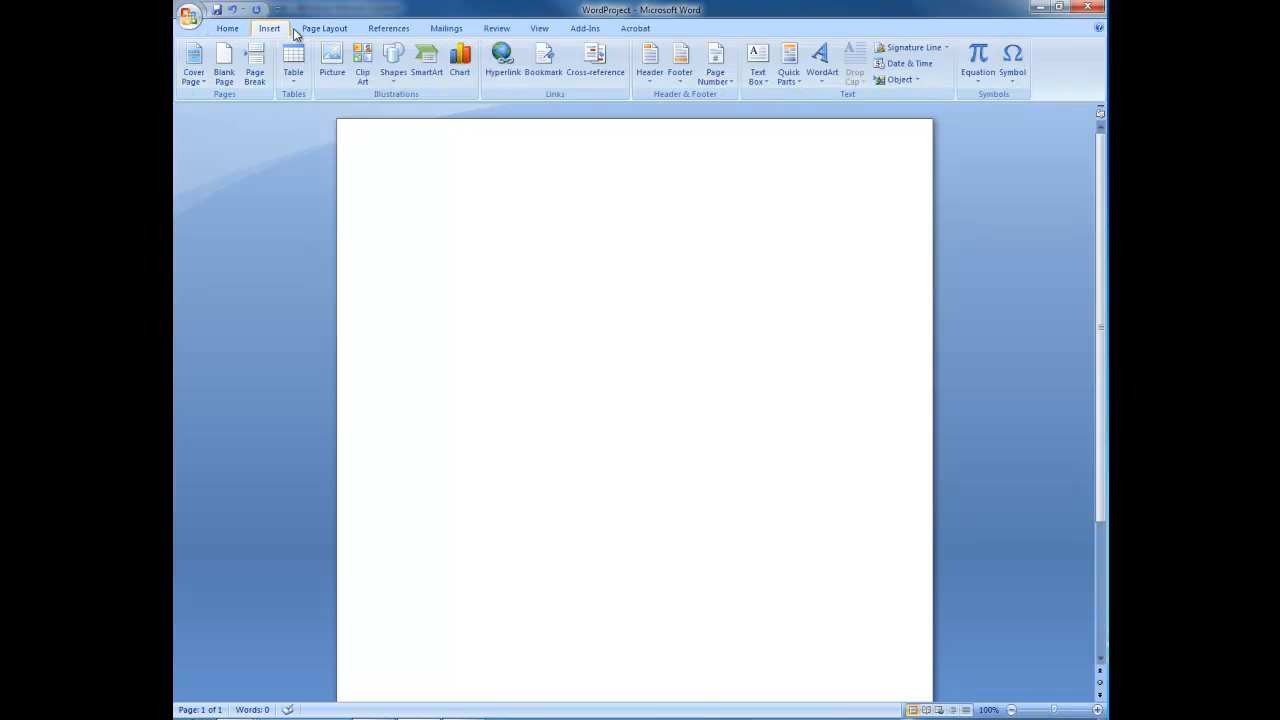
{"action": "left_click", "coordinate": [308, 31]}
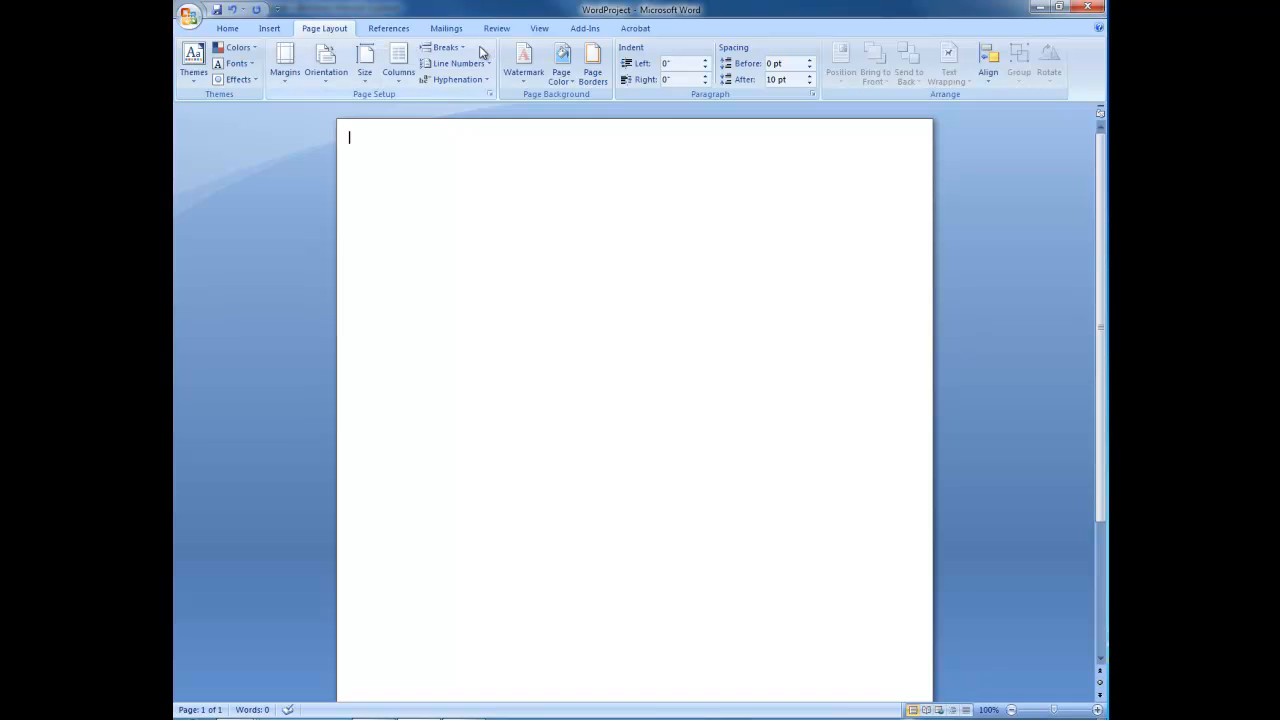
Set the document view zoom to 75%
{"action": "left_click", "coordinate": [540, 29]}
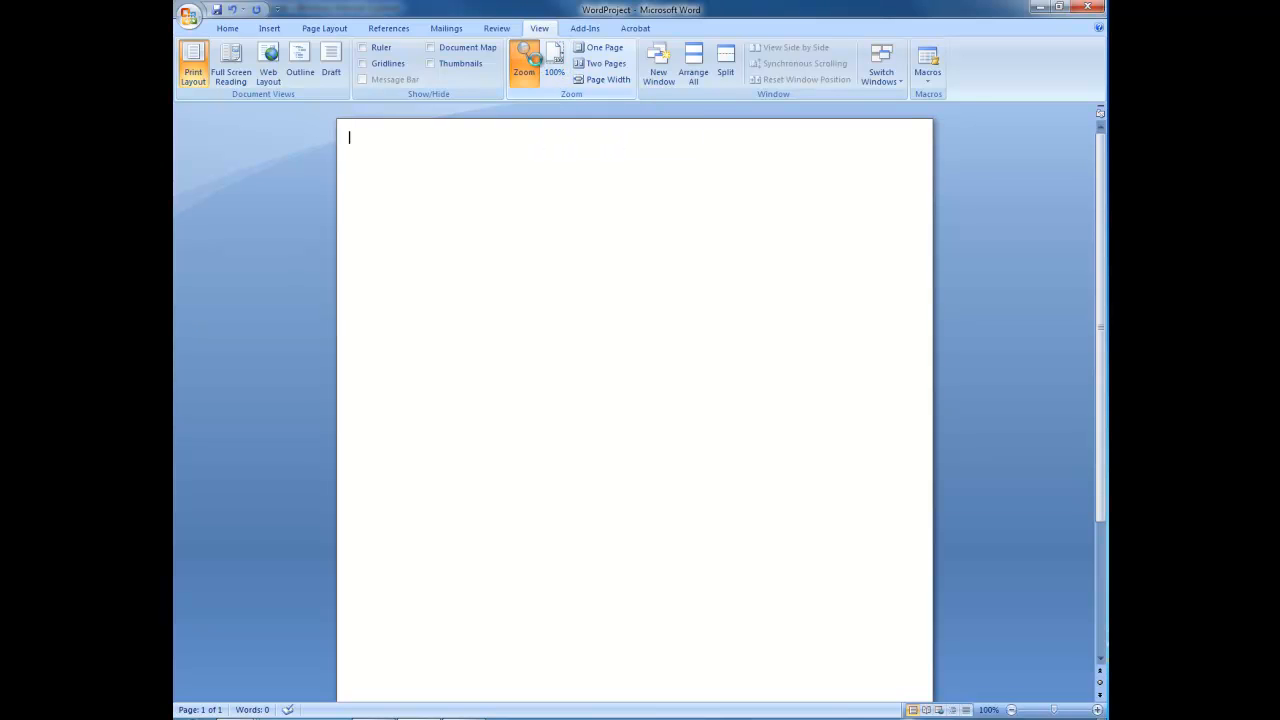
{"action": "left_click", "coordinate": [526, 60]}
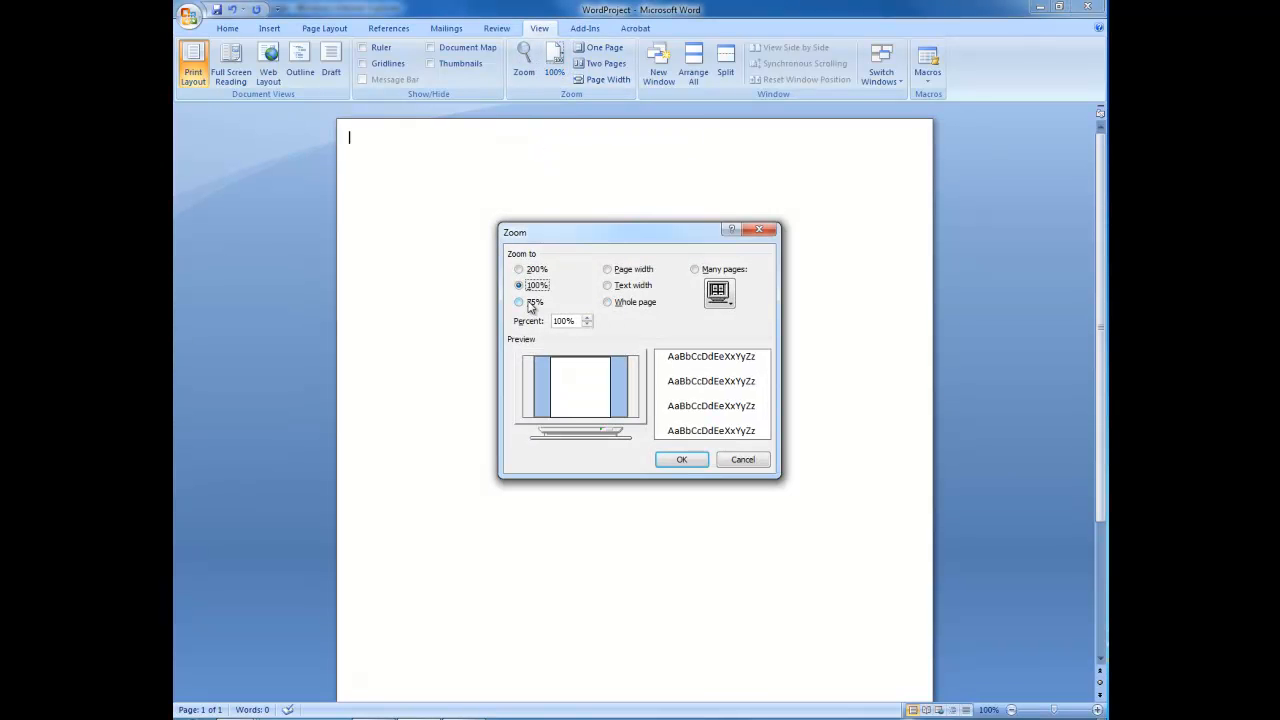
{"action": "left_click", "coordinate": [533, 302]}
{"action": "left_click", "coordinate": [684, 460]}
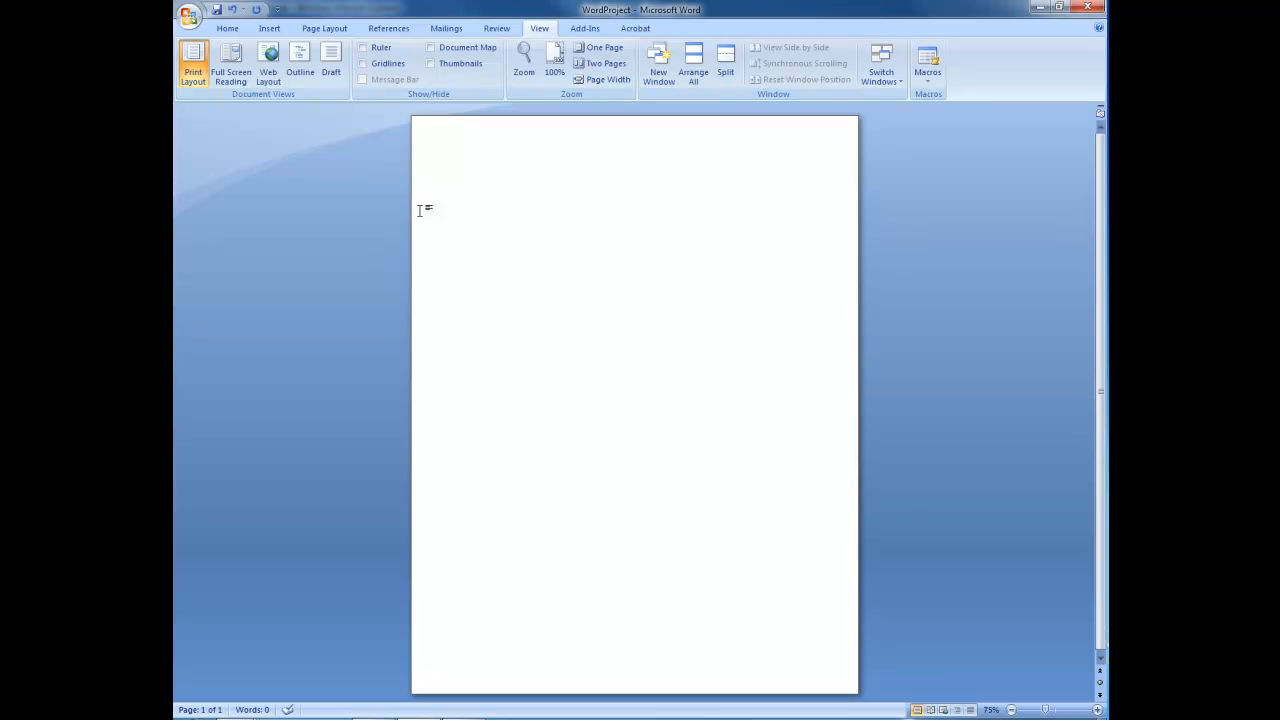
Add a custom picture watermark to the page using HotPepperBackground.jpg from the MS Word folder on the Desktop
{"action": "left_click", "coordinate": [289, 29]}
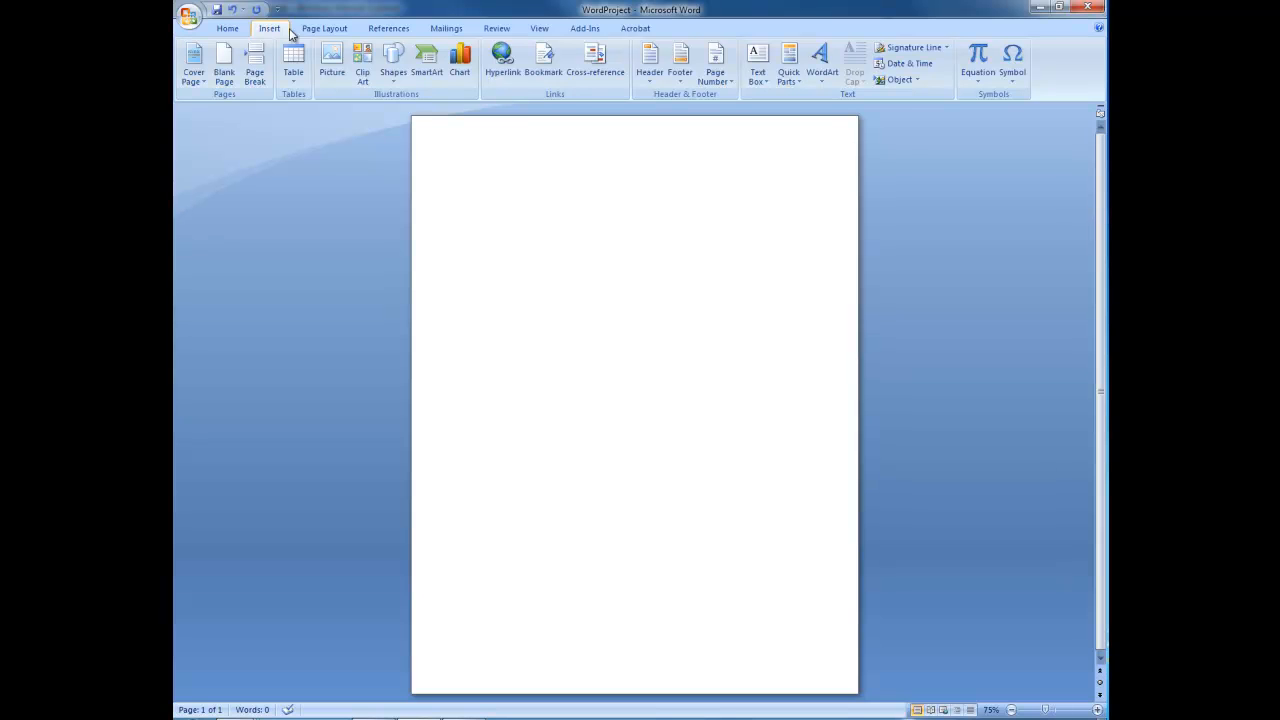
{"action": "left_click", "coordinate": [316, 30]}
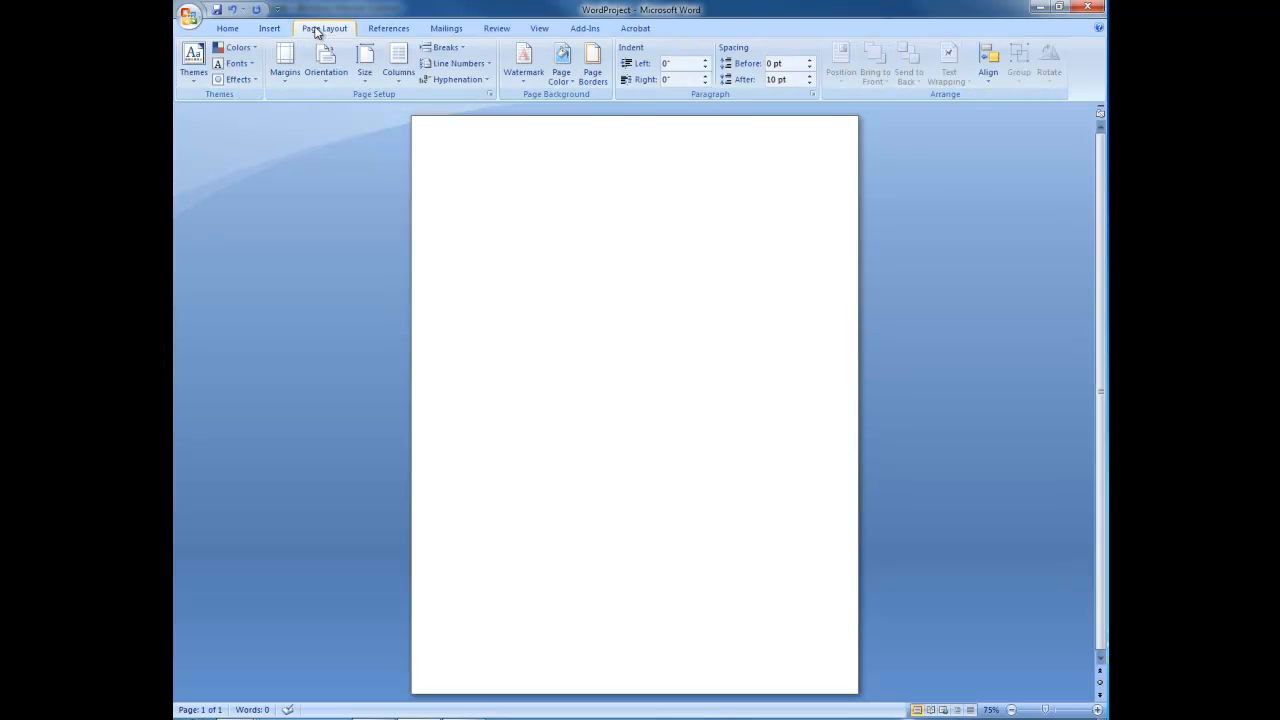
{"action": "left_click", "coordinate": [532, 76]}
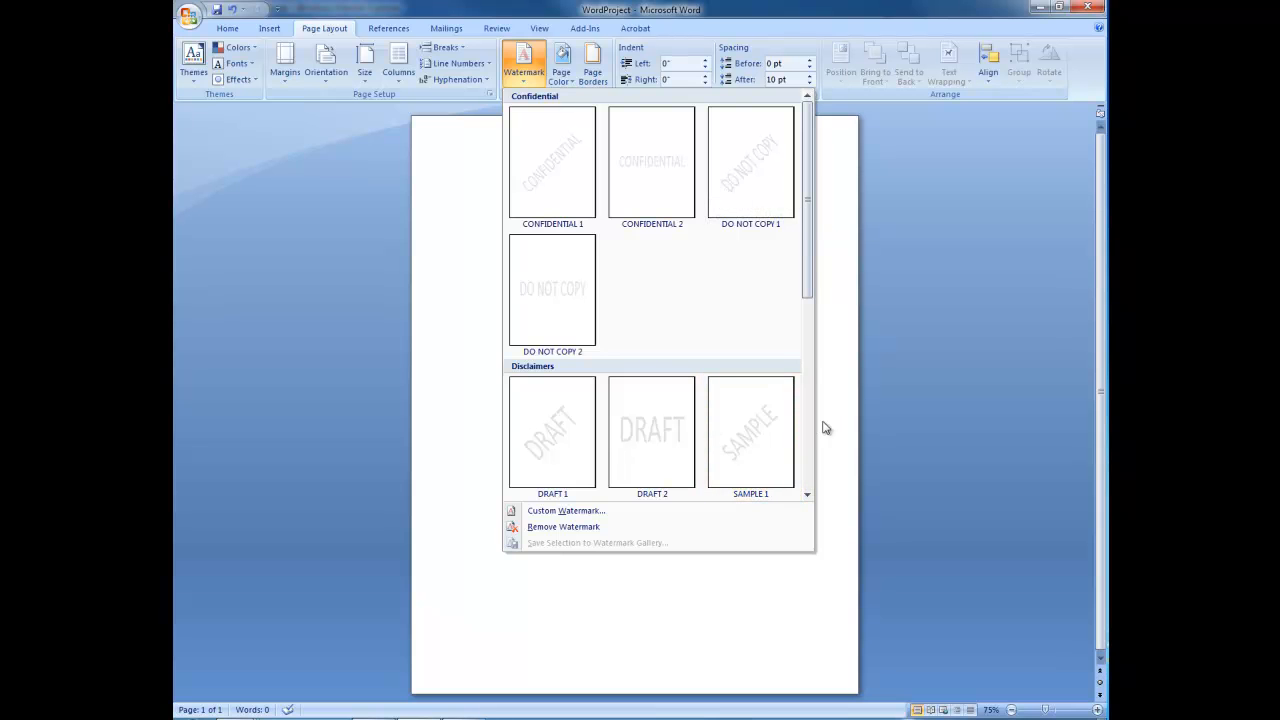
{"action": "left_click_drag", "start_coordinate": [809, 272], "coordinate": [815, 480]}
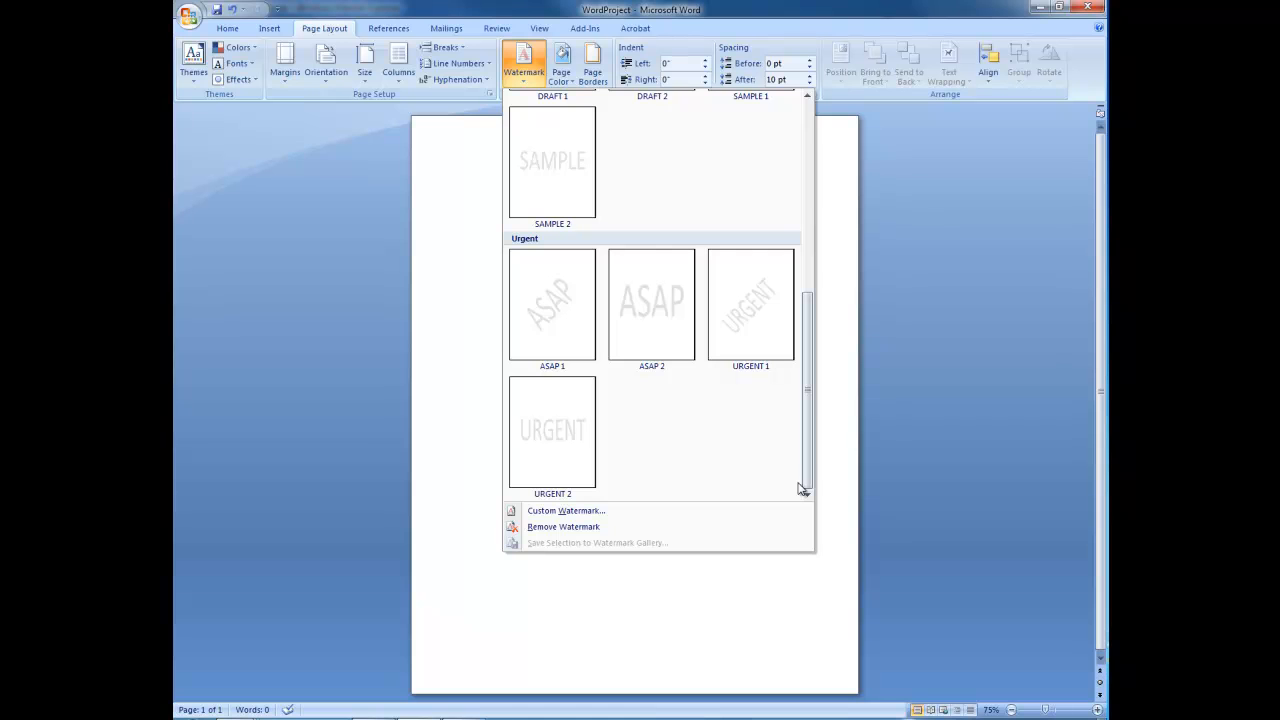
{"action": "left_click", "coordinate": [591, 512]}
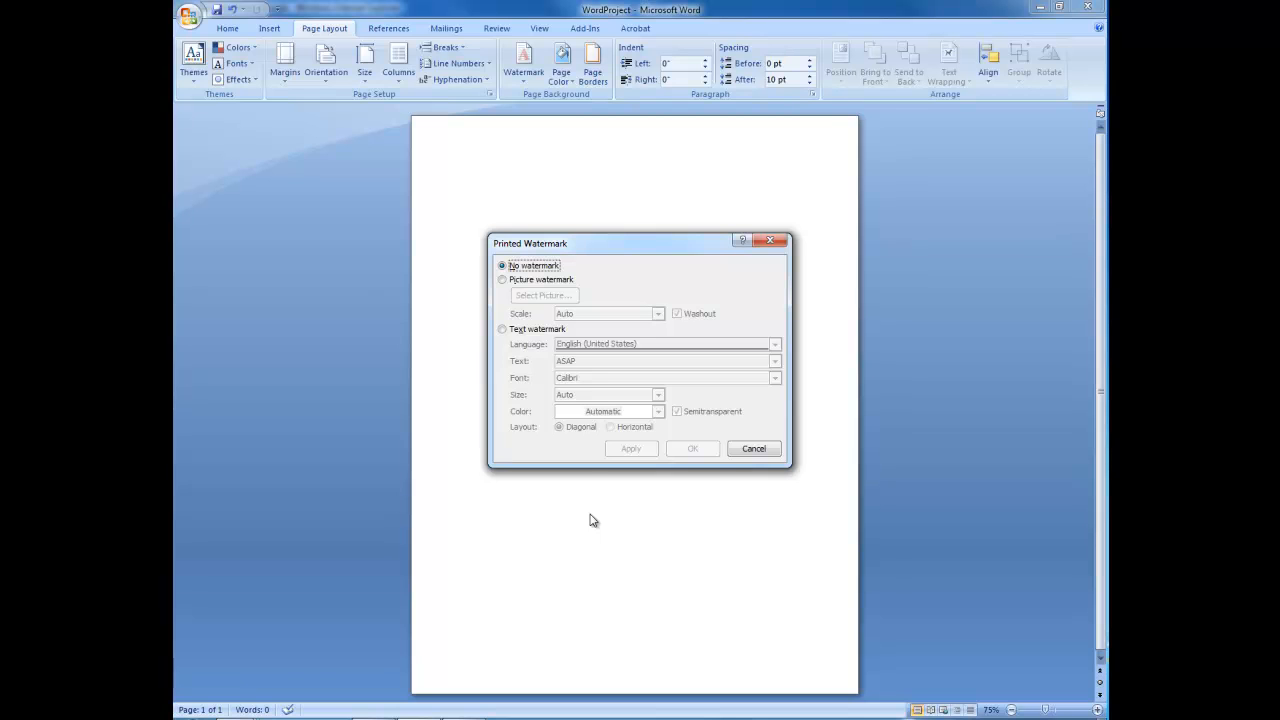
{"action": "left_click", "coordinate": [535, 282]}
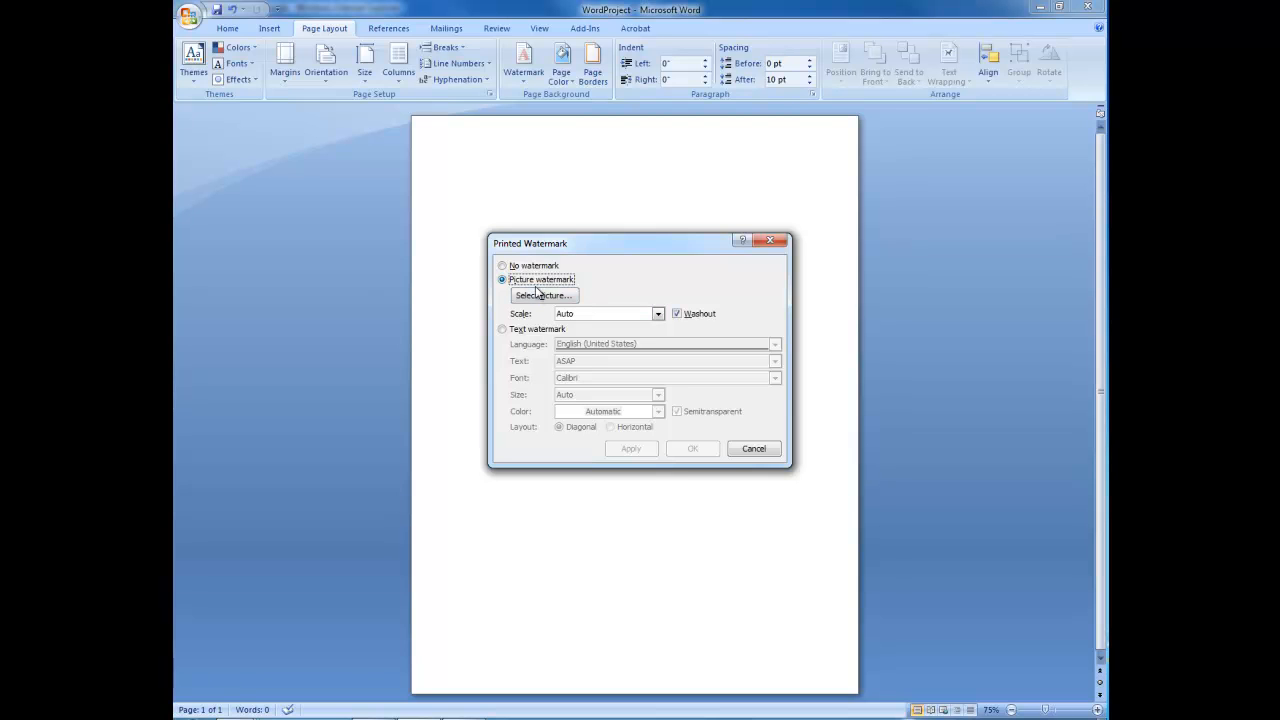
{"action": "left_click", "coordinate": [556, 296]}
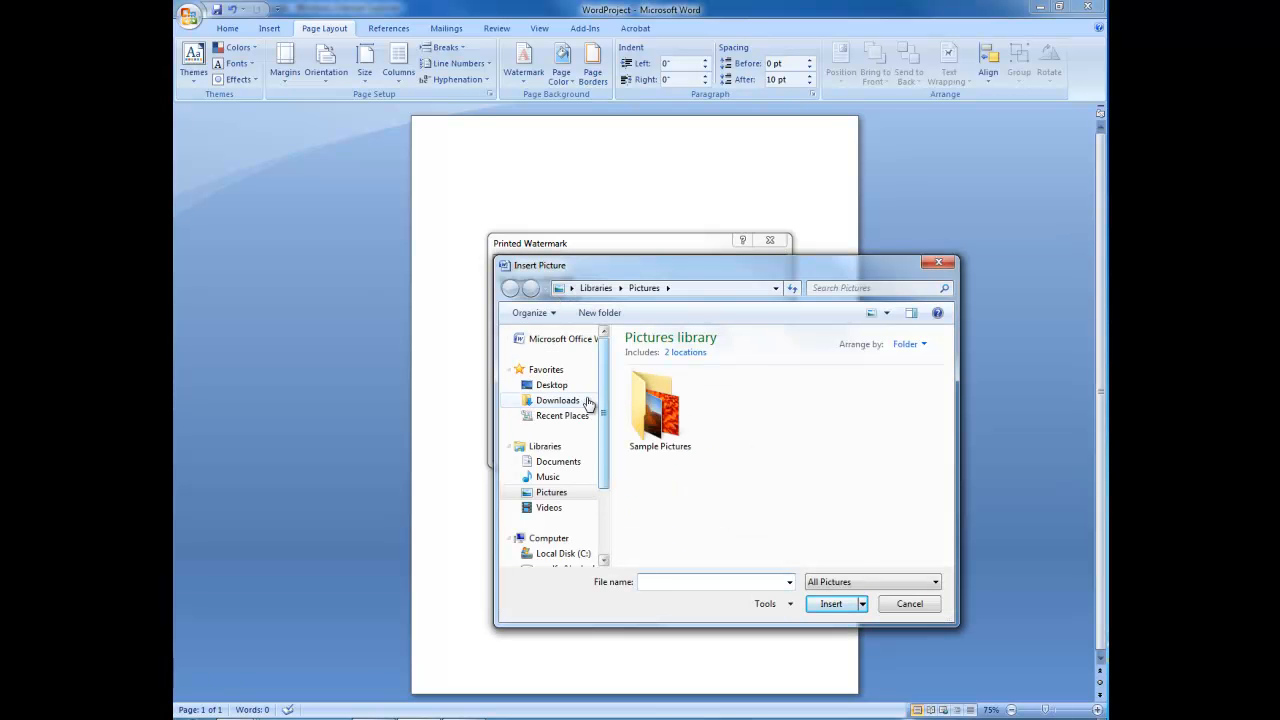
{"action": "left_click", "coordinate": [550, 386]}
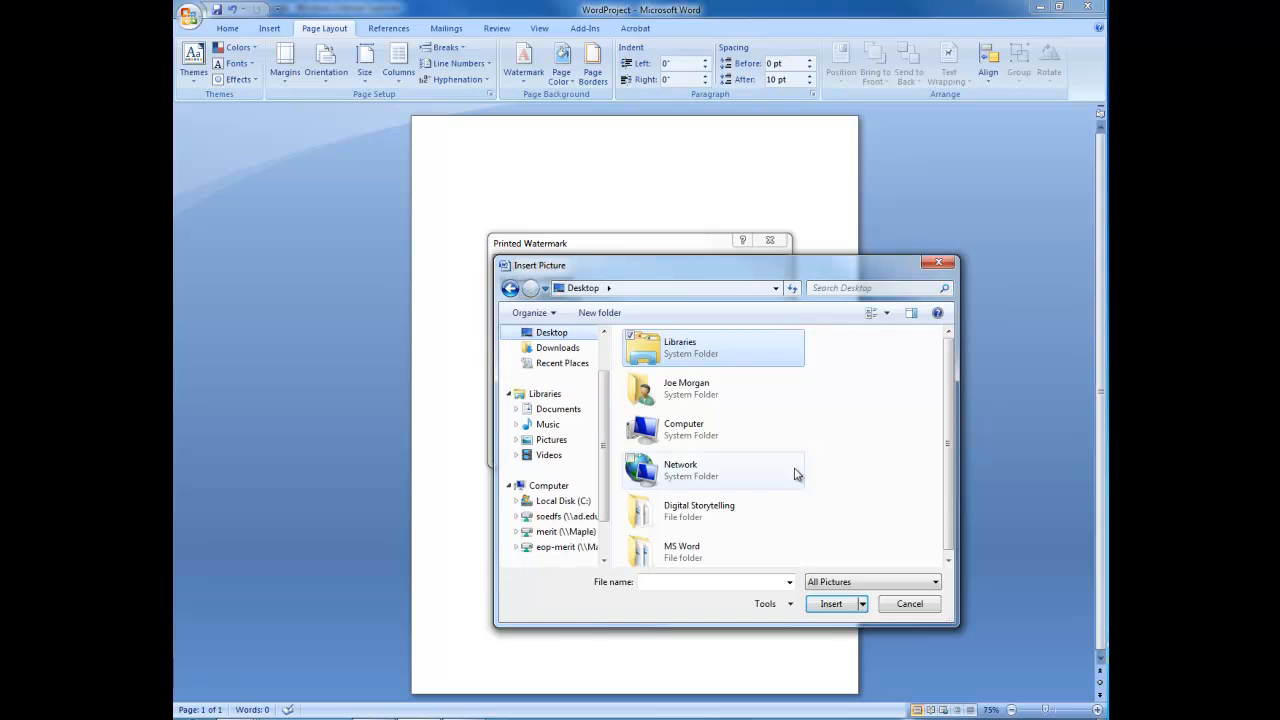
{"action": "left_click", "coordinate": [697, 553]}
{"action": "double_click", "coordinate": [697, 553]}
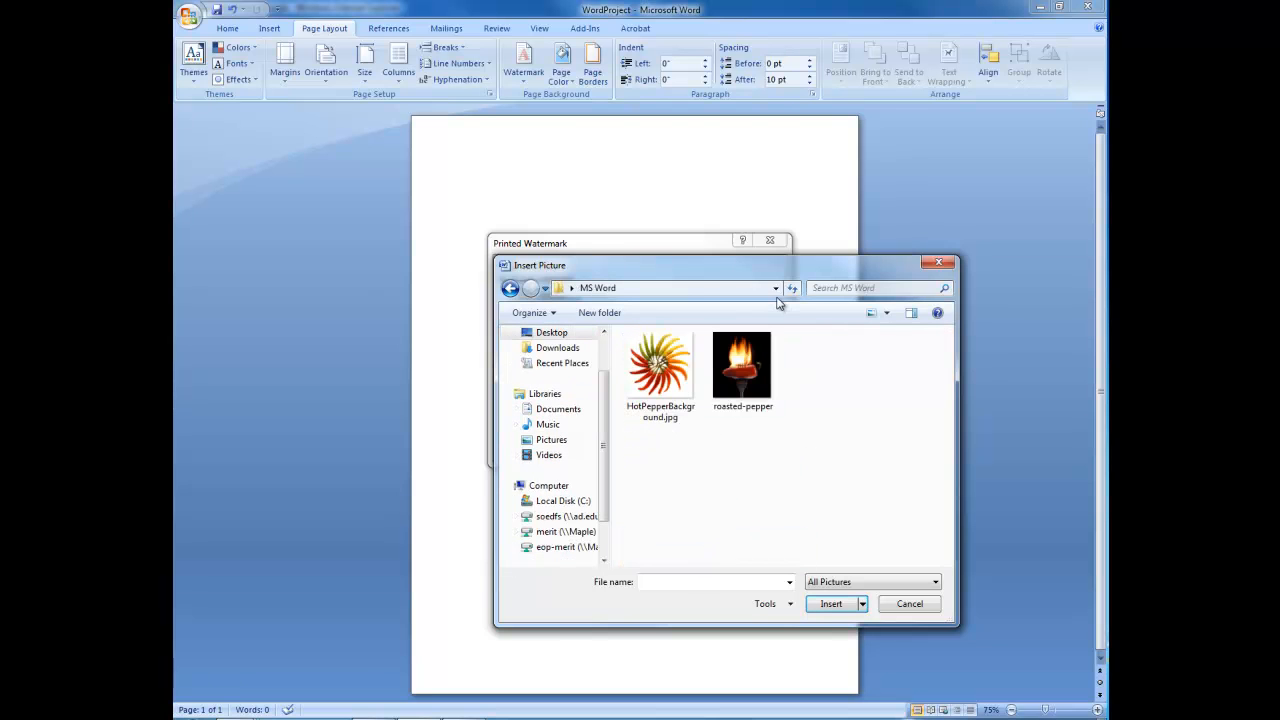
{"action": "double_click", "coordinate": [660, 366]}
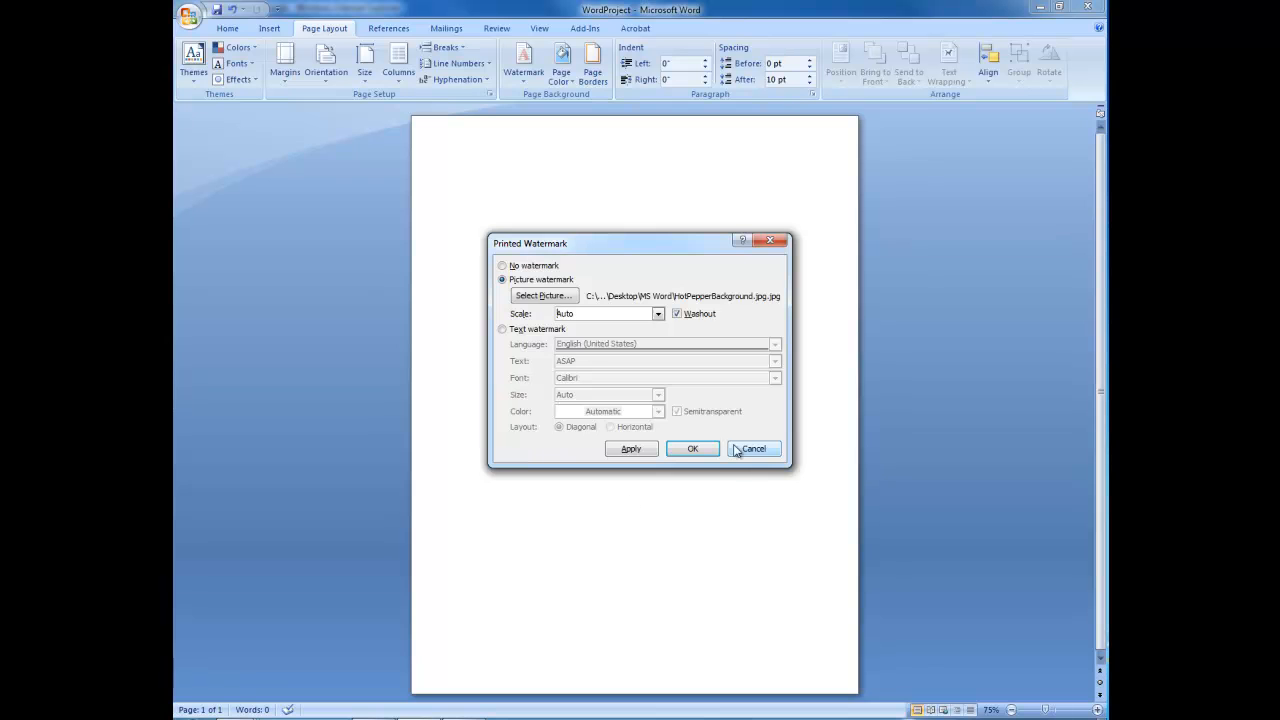
{"action": "left_click", "coordinate": [689, 451]}
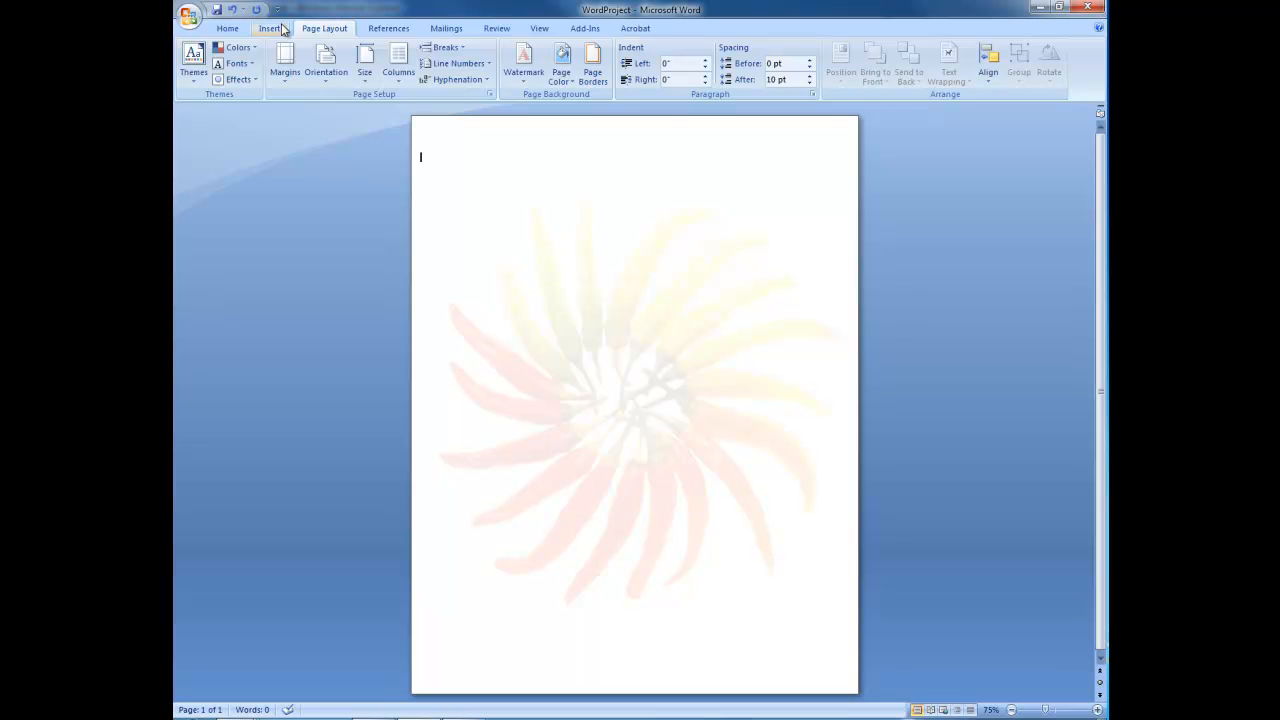
In the print preview's options, enable printing of background colors and images, and return to the normal document view
{"action": "left_click", "coordinate": [186, 14]}
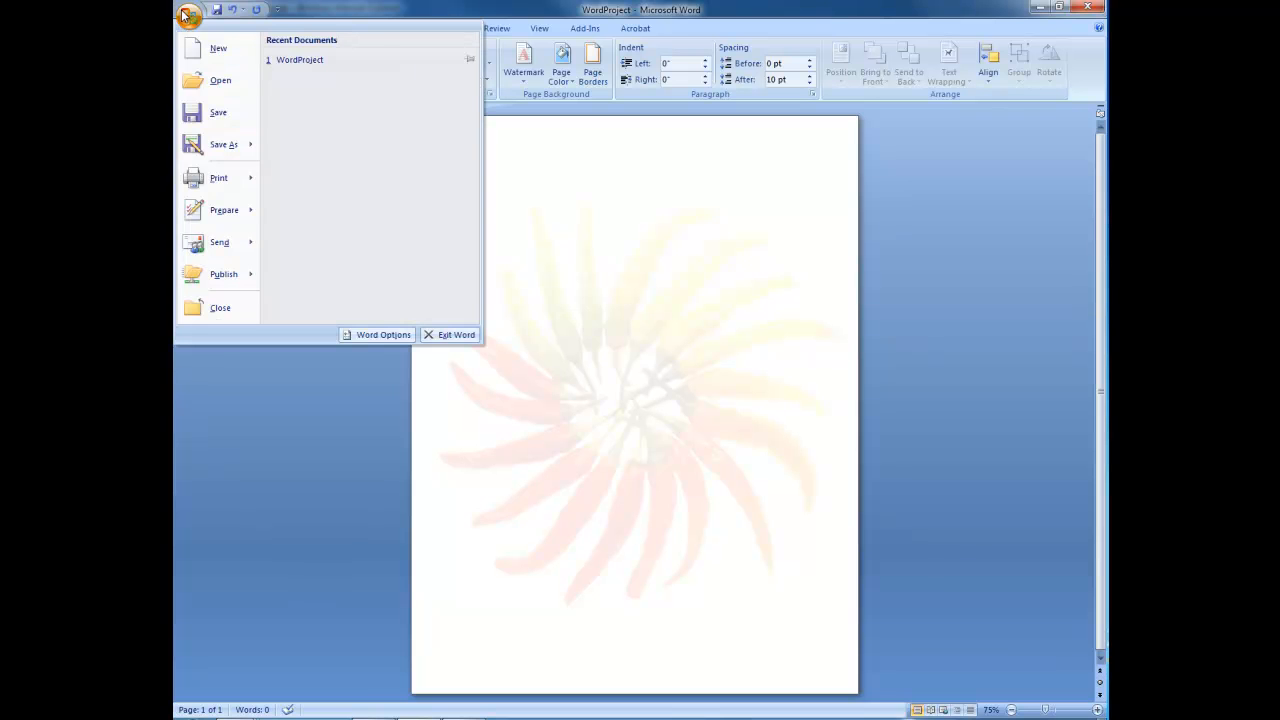
{"action": "mouse_move", "coordinate": [226, 183]}
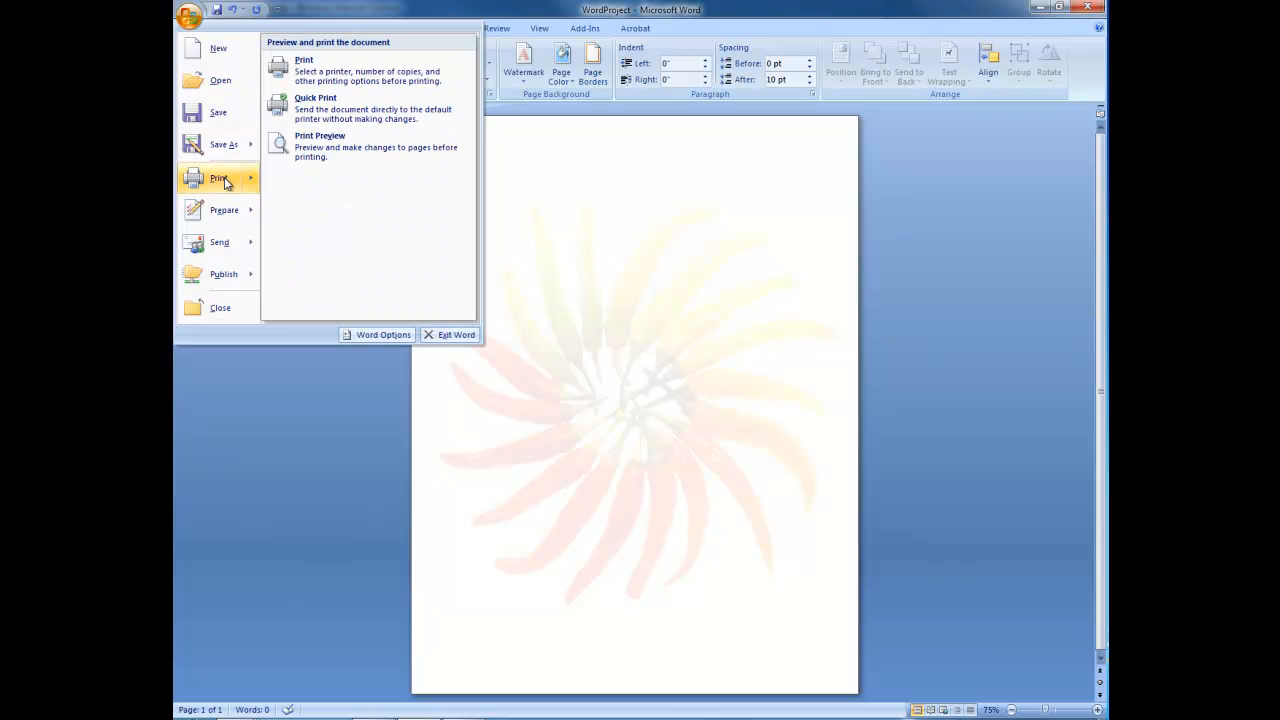
{"action": "left_click", "coordinate": [406, 149]}
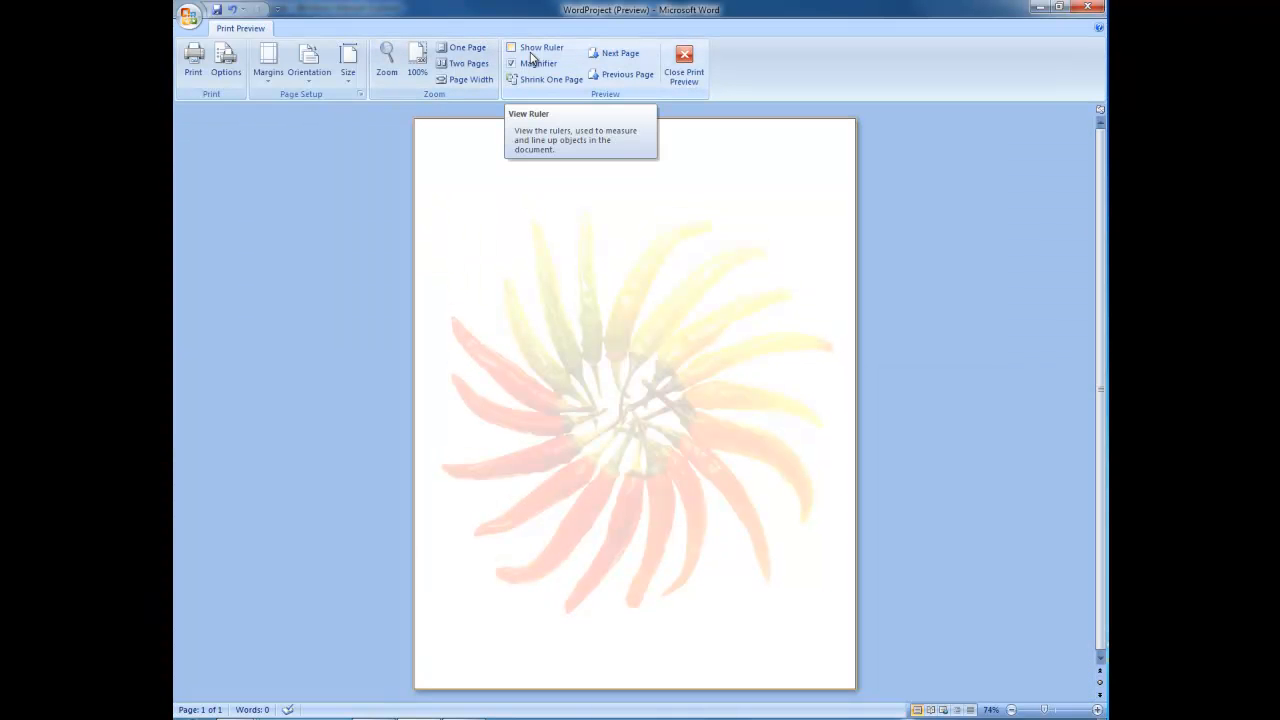
{"action": "left_click", "coordinate": [227, 58]}
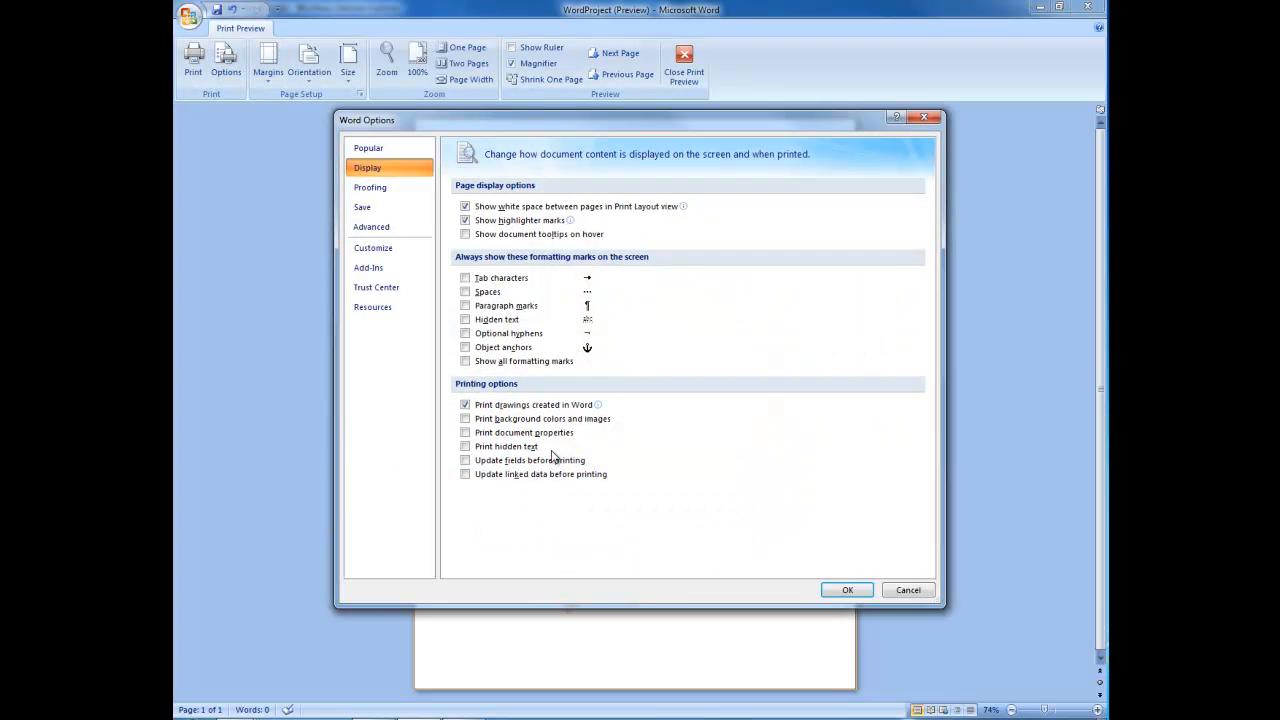
{"action": "left_click", "coordinate": [465, 419]}
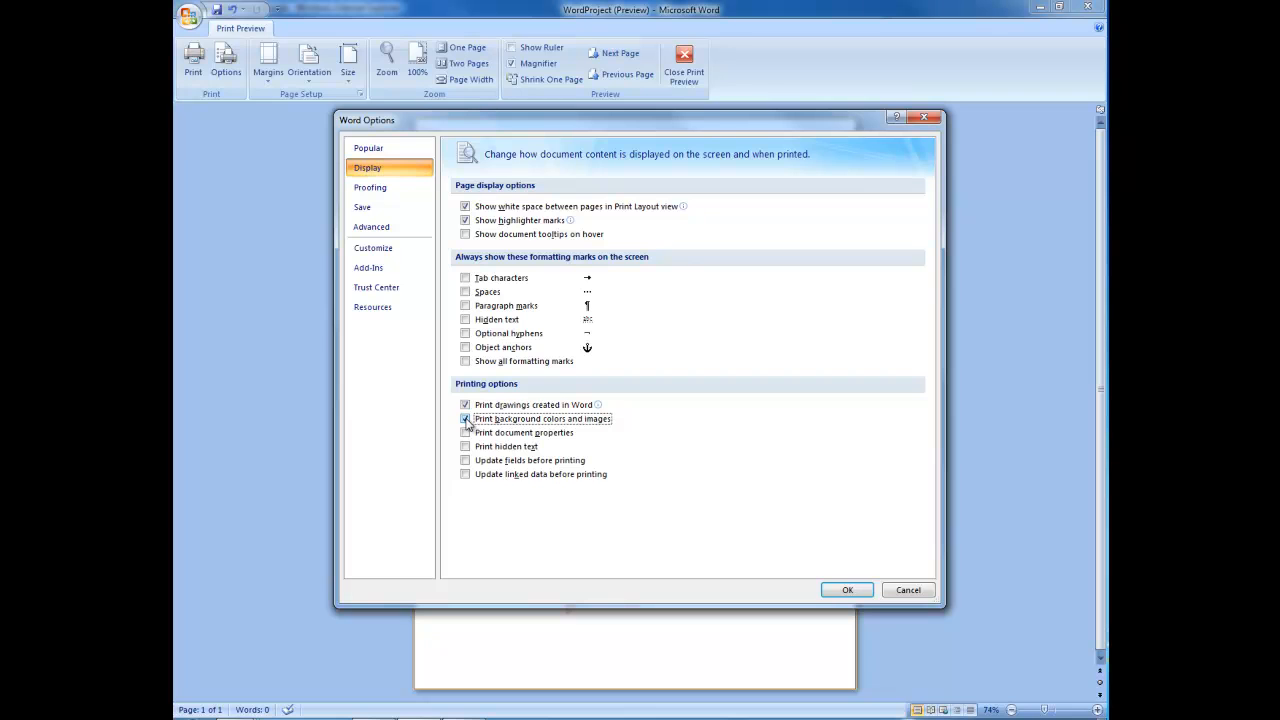
{"action": "left_click", "coordinate": [867, 590]}
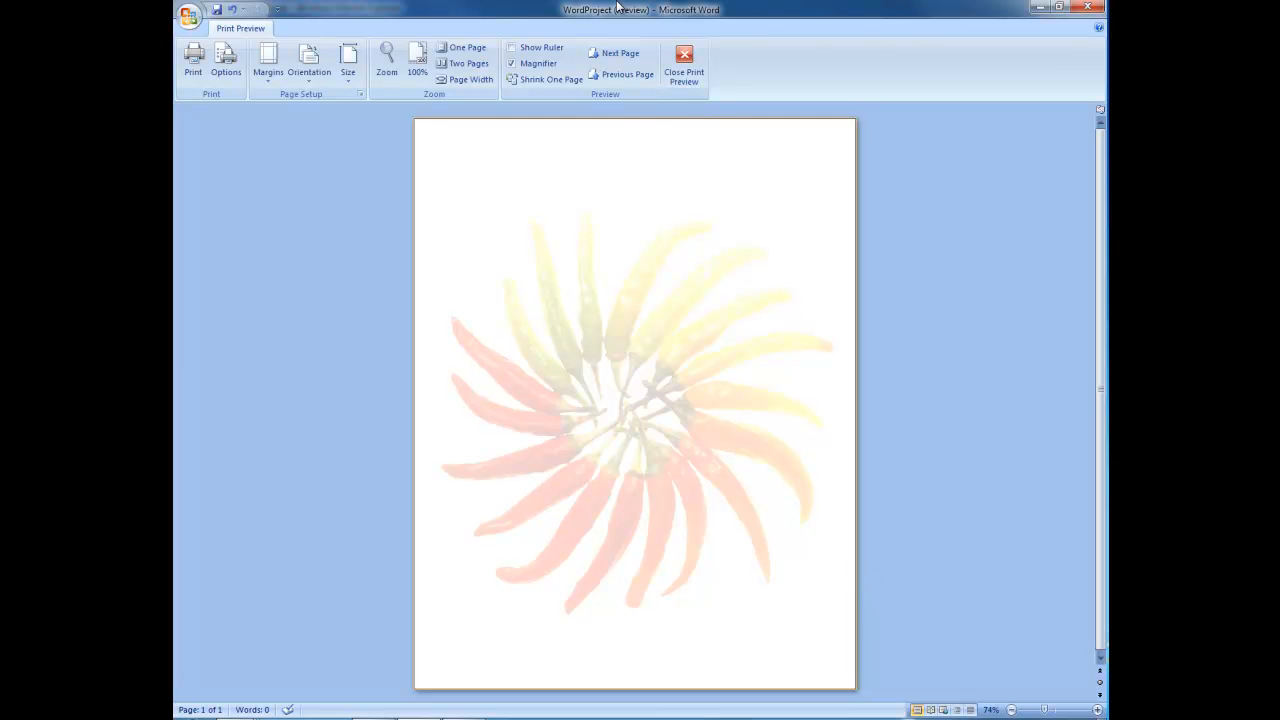
{"action": "left_click", "coordinate": [677, 58]}
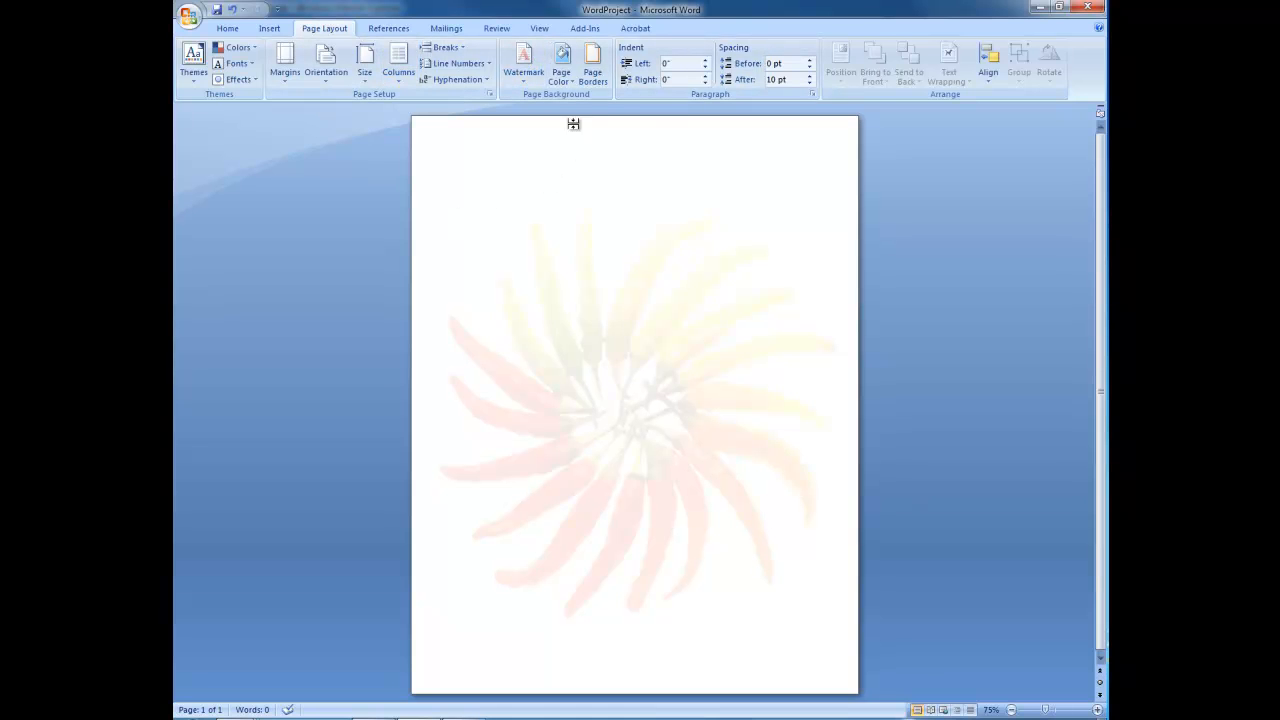
{"action": "left_click", "coordinate": [566, 78]}
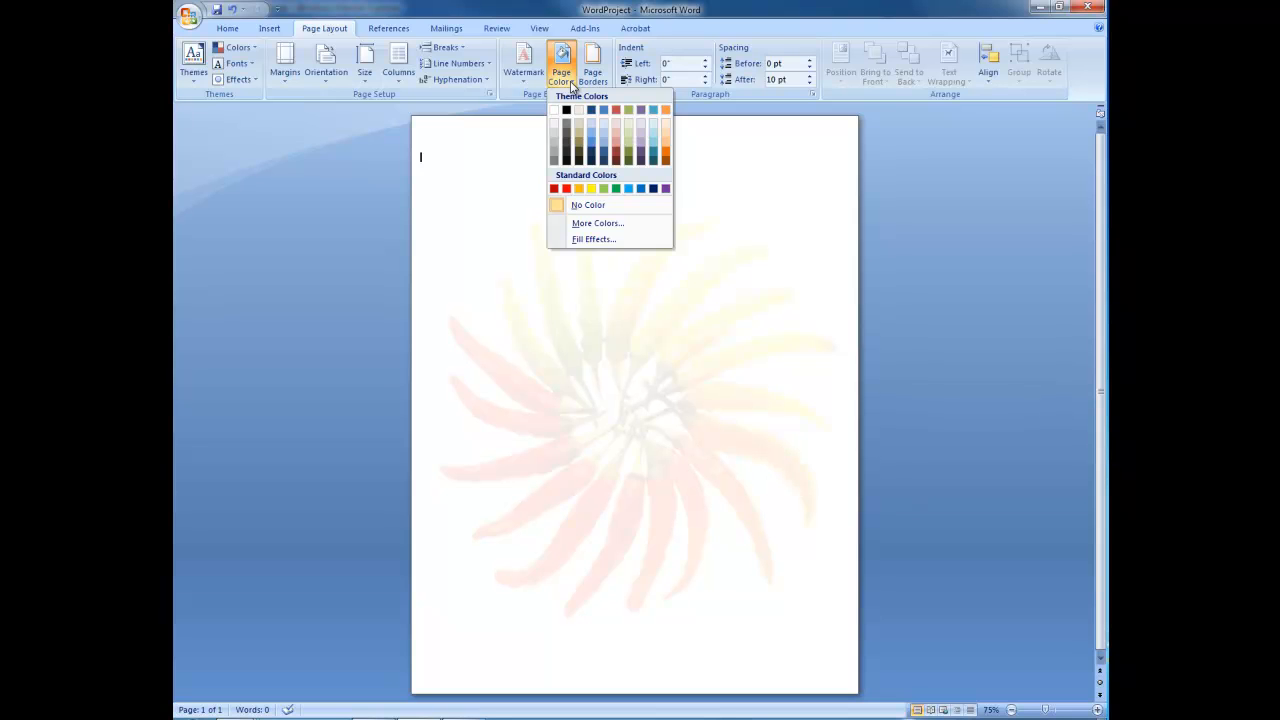
{"action": "left_click", "coordinate": [571, 84]}
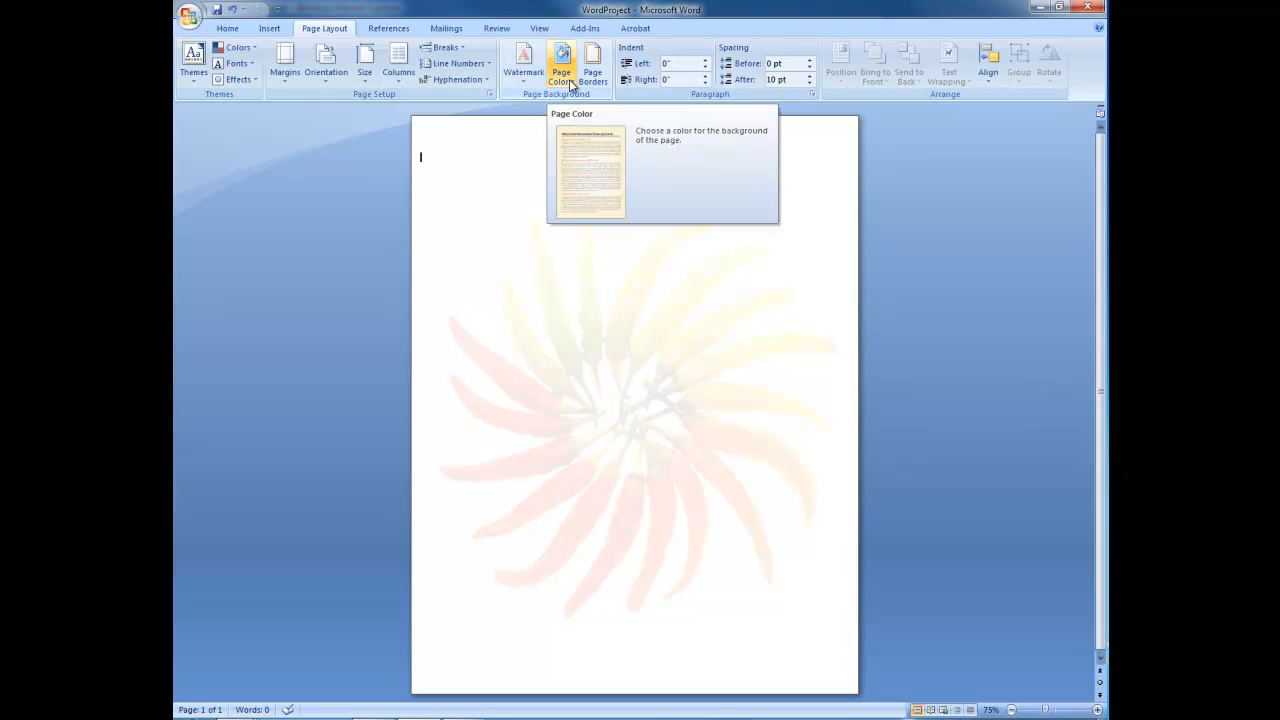